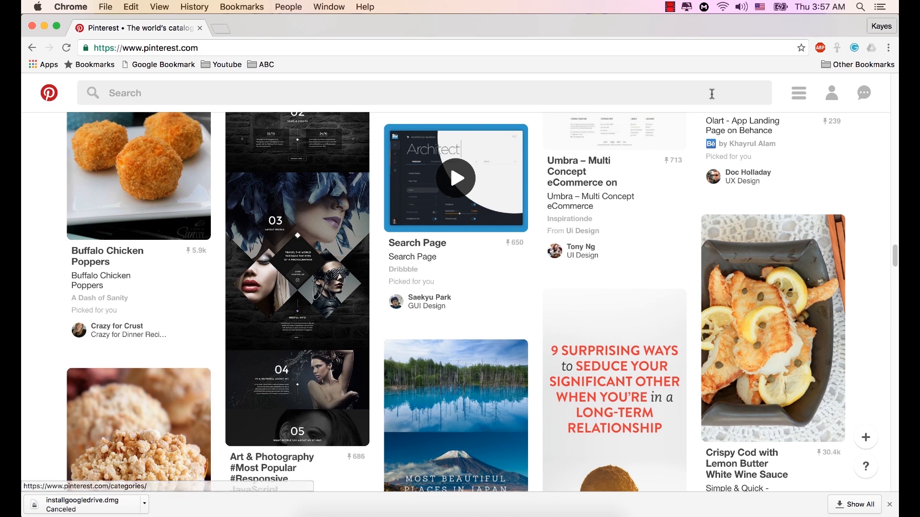
# Open Pinterest's category list and look through the available topics
pyautogui.click(798, 93)
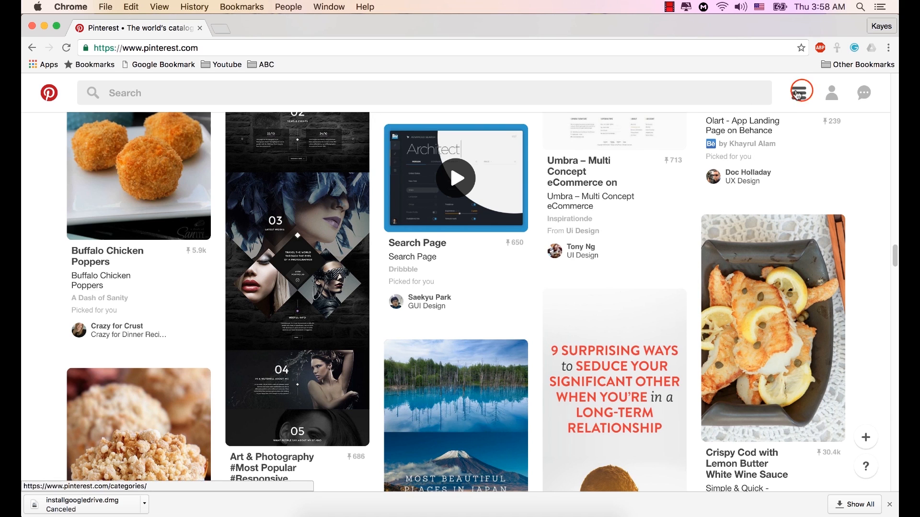
pyautogui.click(799, 94)
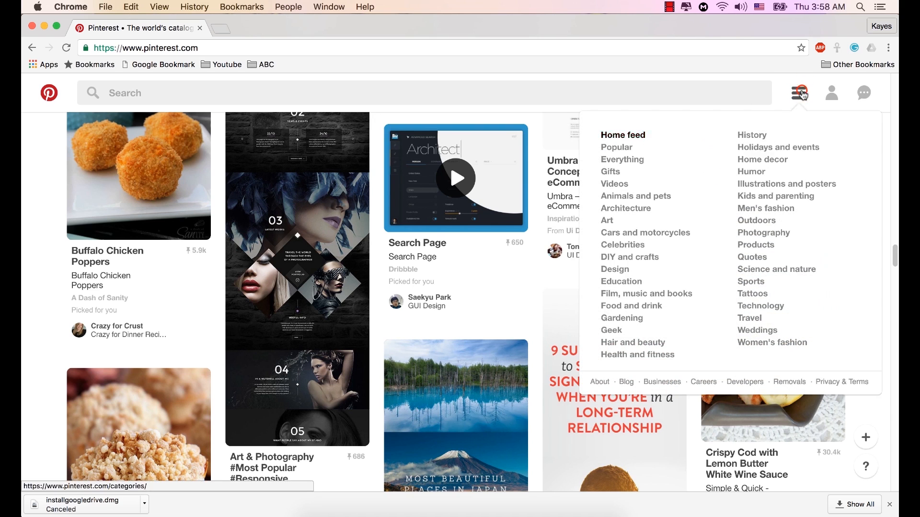
pyautogui.click(804, 95)
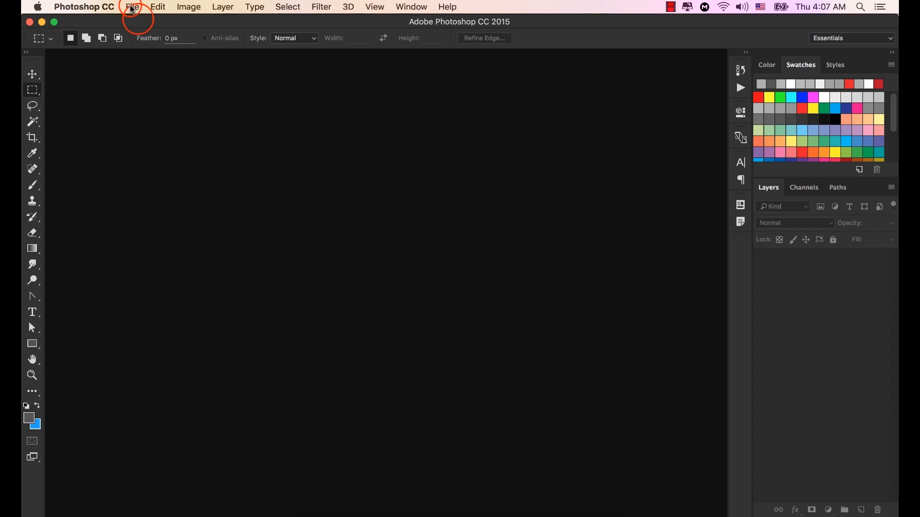
# In Photoshop, create a new document named Pinterest Profile, 750 pixels wide and 1334 pixels high
pyautogui.click(132, 9)
pyautogui.click(137, 19)
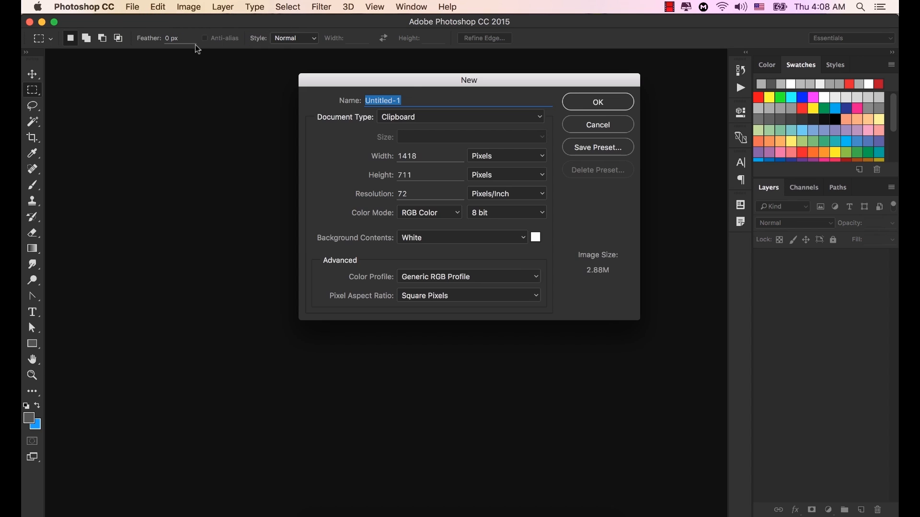
pyautogui.doubleClick(420, 98)
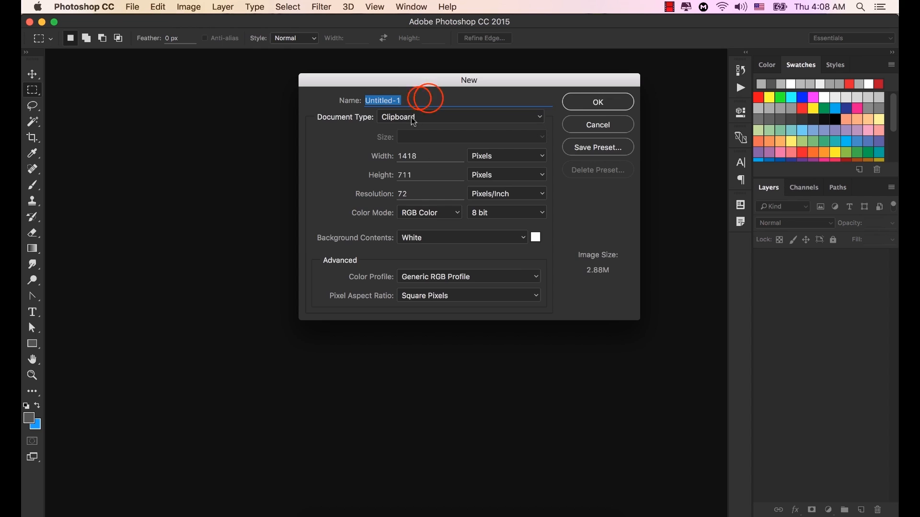
pyautogui.moveTo(424, 98); pyautogui.dragTo(119, 76)
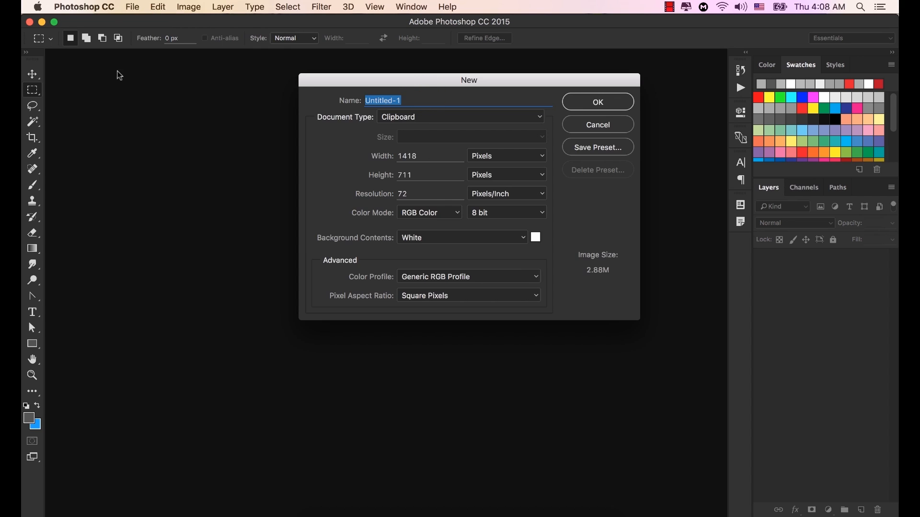
pyautogui.write('Pinterest Prof')
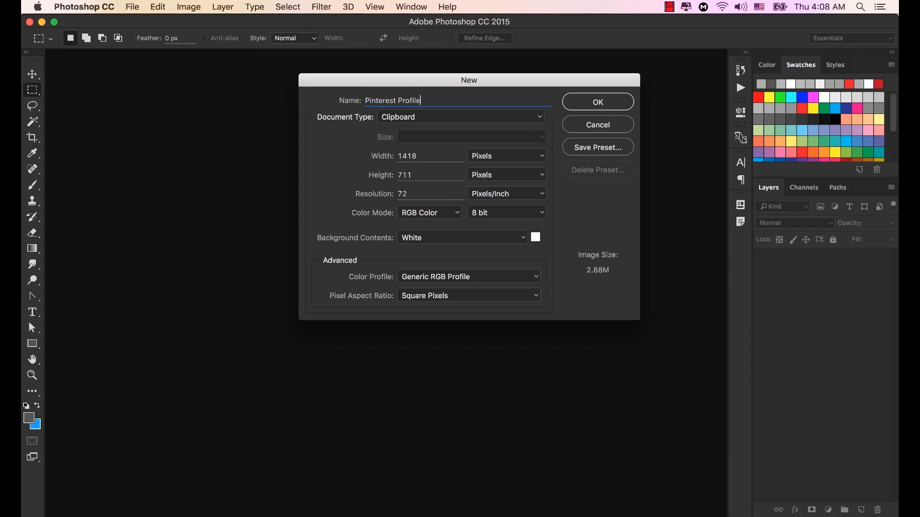
pyautogui.doubleClick(433, 155)
pyautogui.write('750')
pyautogui.press('Tab')
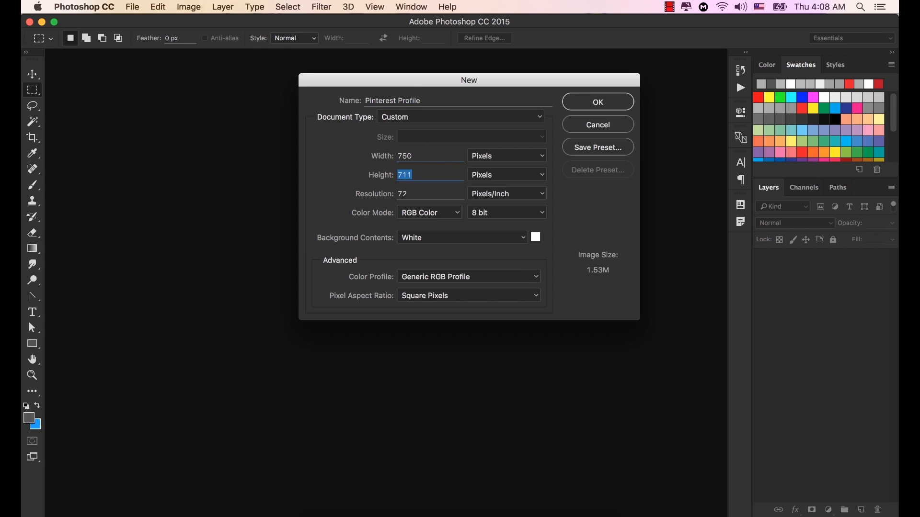
pyautogui.write('1334')
pyautogui.click(609, 102)
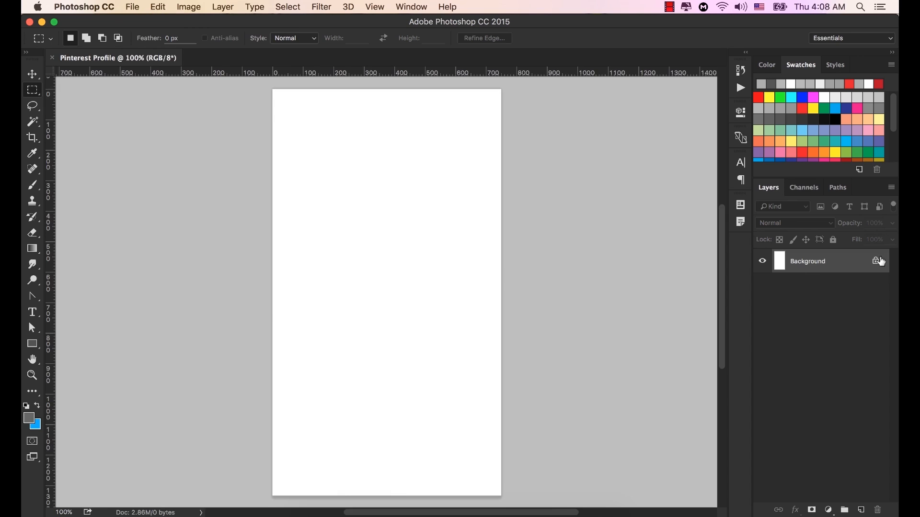
# Switch to Finder and open Status bar .png from the Pinterest folder with Adobe Photoshop CC 2015
pyautogui.scroll(-1, 312, 292)
pyautogui.click(33, 74)
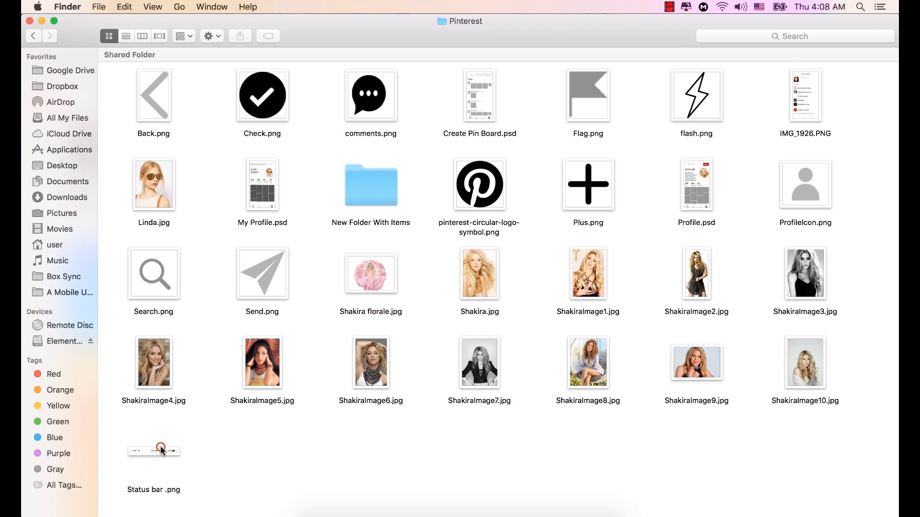
pyautogui.click(160, 448)
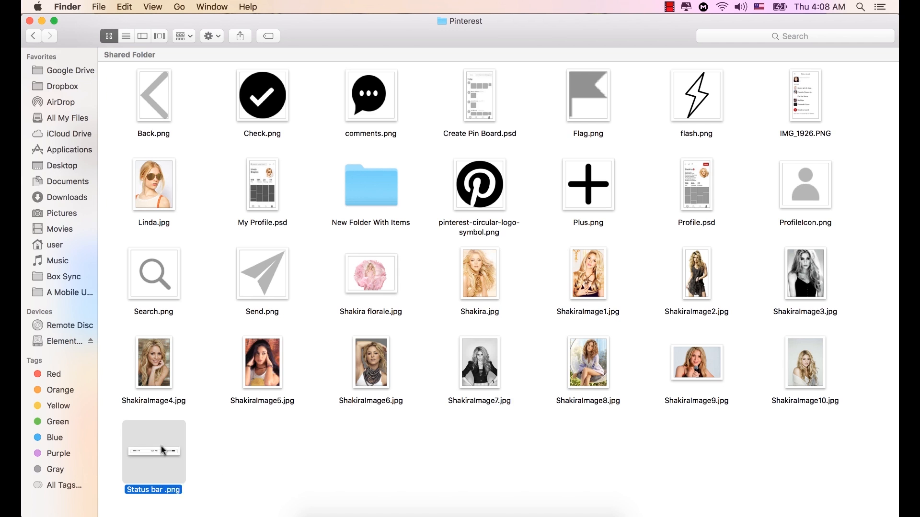
pyautogui.rightClick(161, 446)
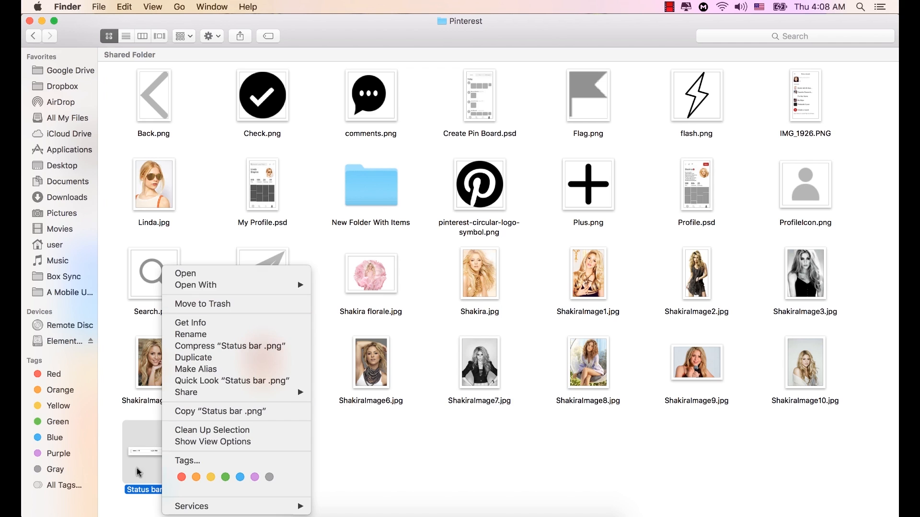
pyautogui.moveTo(252, 286)
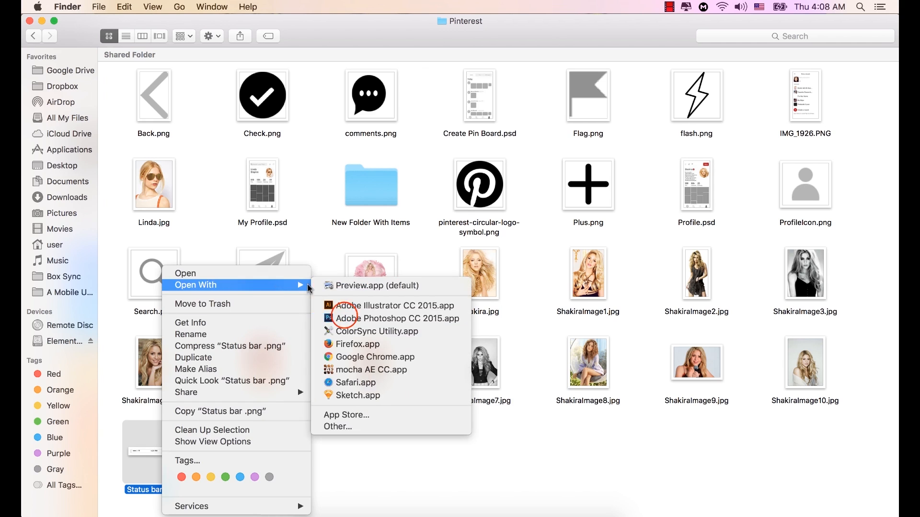
pyautogui.click(346, 319)
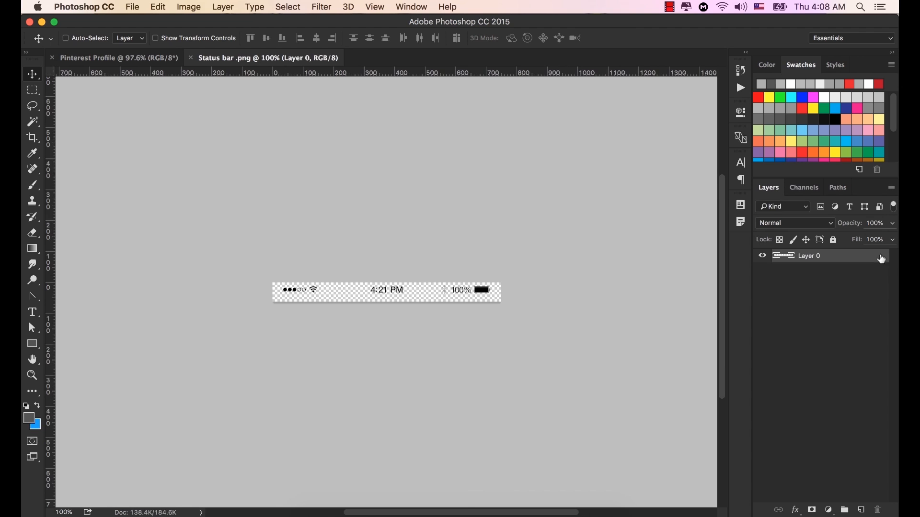
# Copy the status bar layer into the Pinterest Profile document and position it just below the canvas's top edge
pyautogui.moveTo(387, 286); pyautogui.dragTo(148, 59)
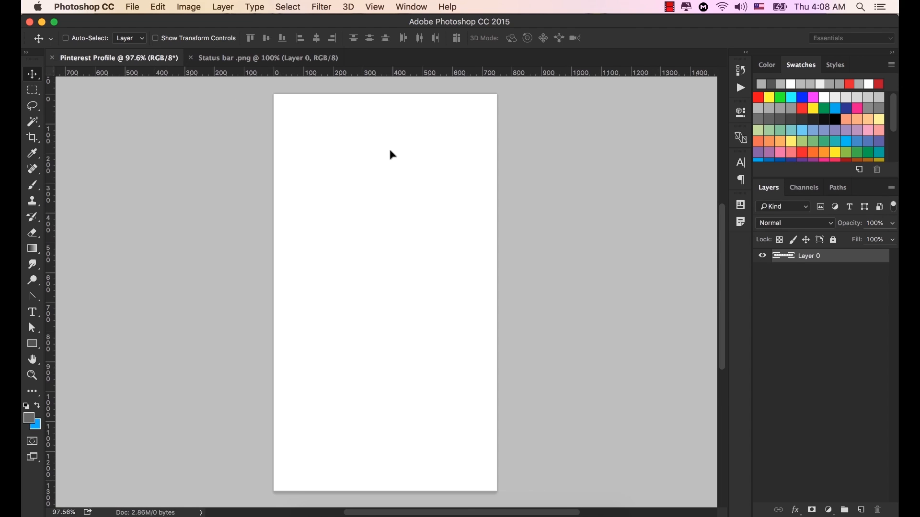
pyautogui.moveTo(390, 150); pyautogui.dragTo(390, 151)
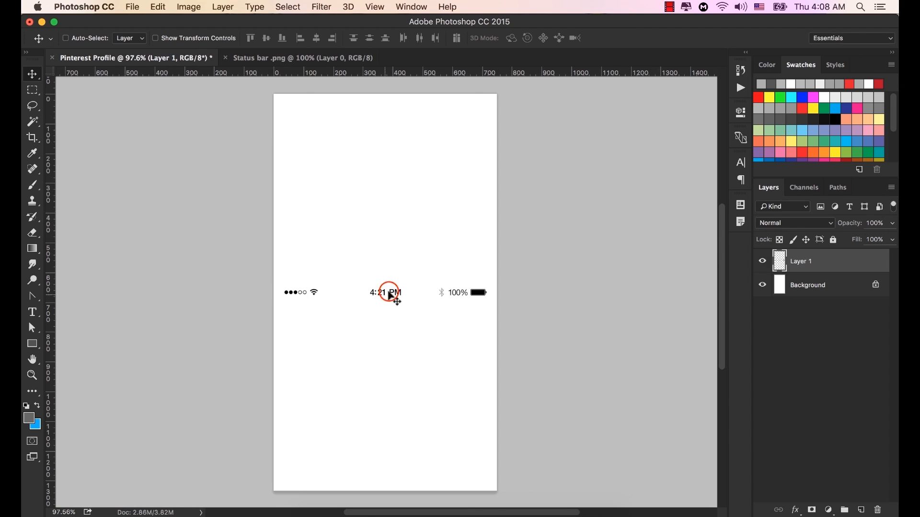
pyautogui.moveTo(388, 292); pyautogui.dragTo(386, 99)
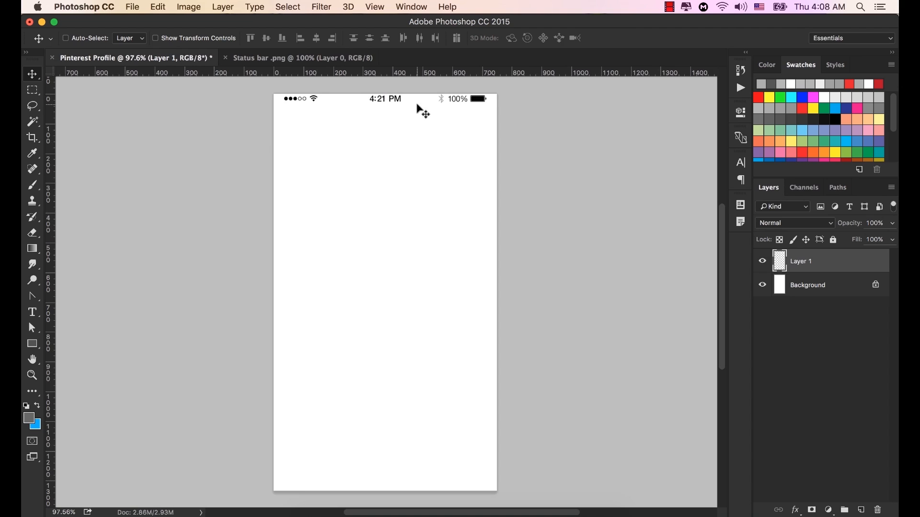
pyautogui.press('Down')
pyautogui.press('Down')
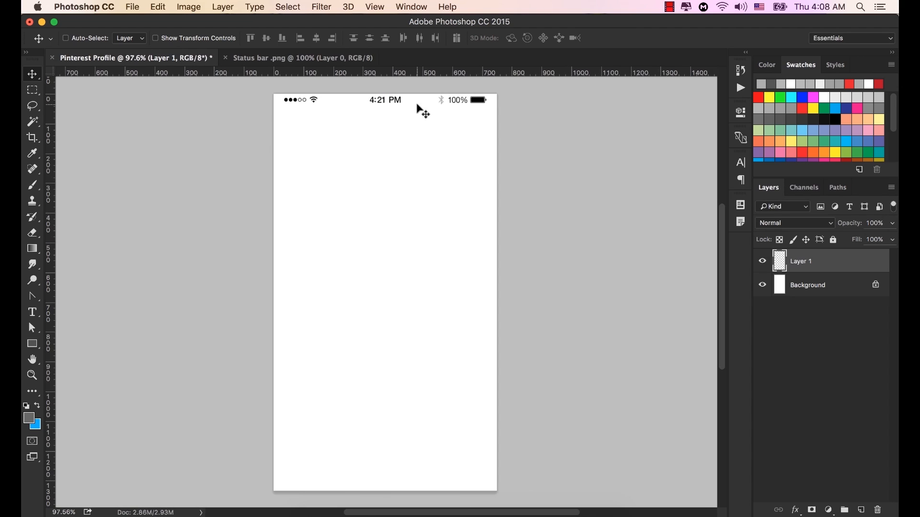
pyautogui.press('Down')
pyautogui.press('Down')
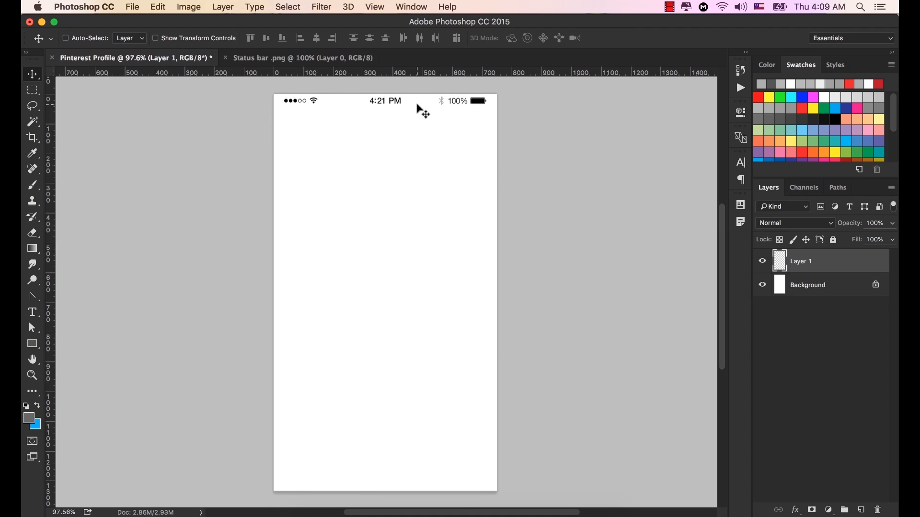
pyautogui.press('Down')
pyautogui.press('Down')
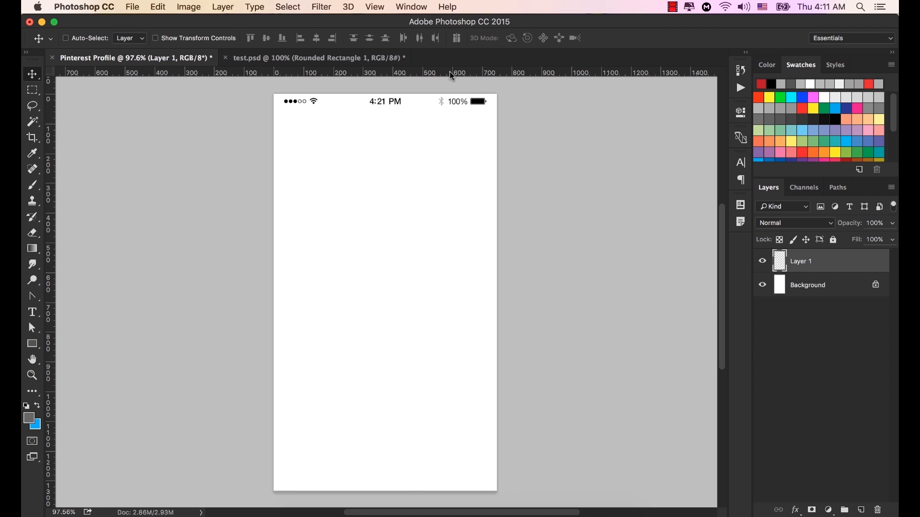
# Add a horizontal guide at about 150 px below the status bar and a vertical guide at about 711 px near the canvas's right edge
pyautogui.press('super+r')
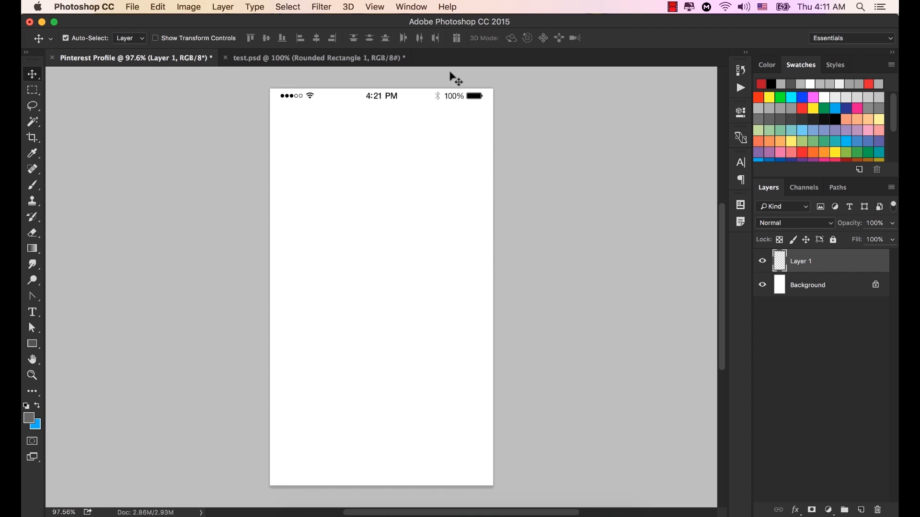
pyautogui.press('super+r')
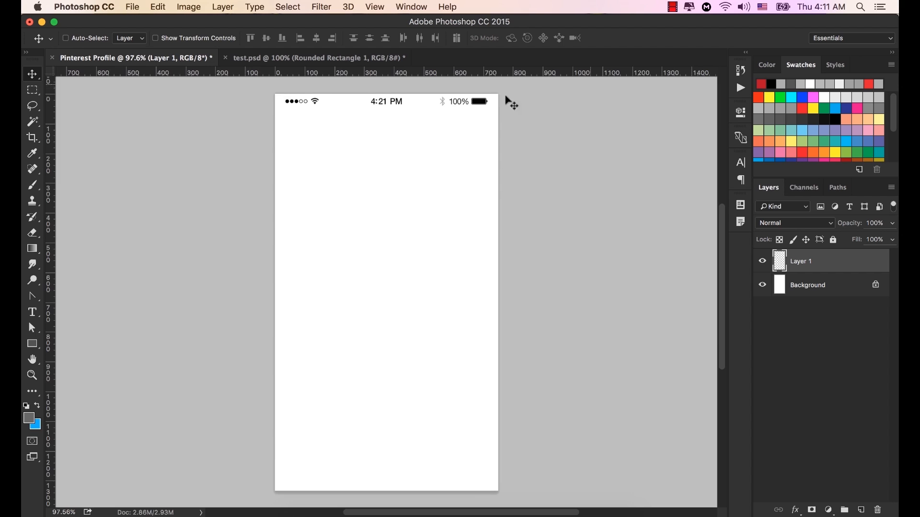
pyautogui.moveTo(164, 76); pyautogui.dragTo(409, 140)
pyautogui.moveTo(50, 171); pyautogui.dragTo(471, 185)
pyautogui.press('super+1')
pyautogui.scroll(10, 496, 178)
pyautogui.scroll(5, 484, 228)
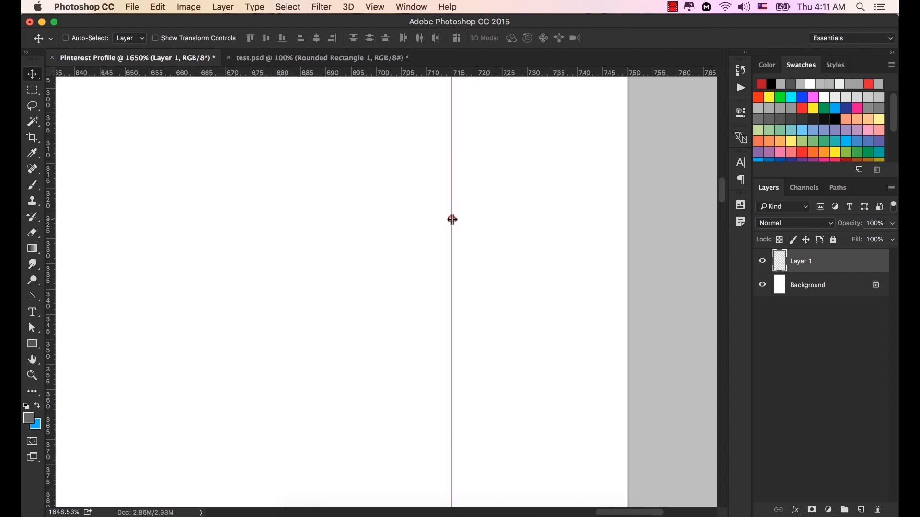
pyautogui.moveTo(453, 219); pyautogui.dragTo(430, 222)
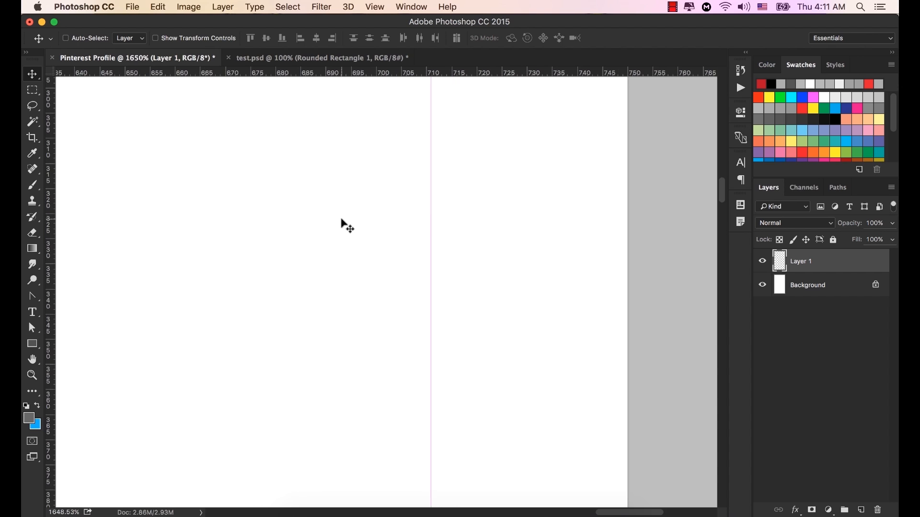
# Create a rounded rectangle 156 px wide and 85 px high with 10 px corner radii on the canvas
pyautogui.scroll(-15, 348, 225)
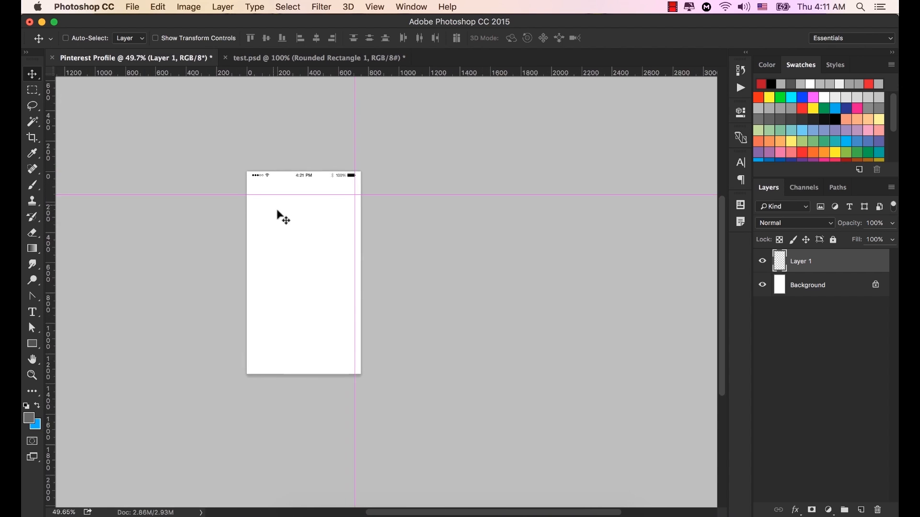
pyautogui.scroll(1, 277, 211)
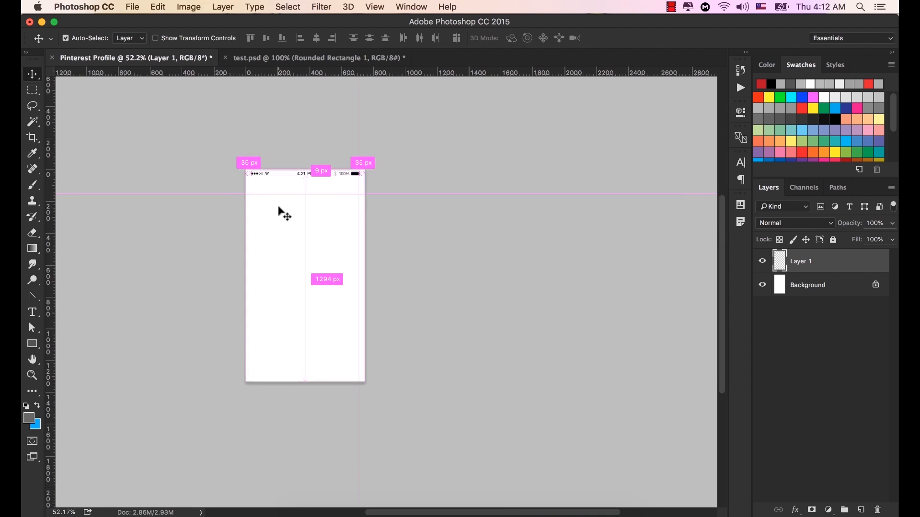
pyautogui.scroll(15, 278, 210)
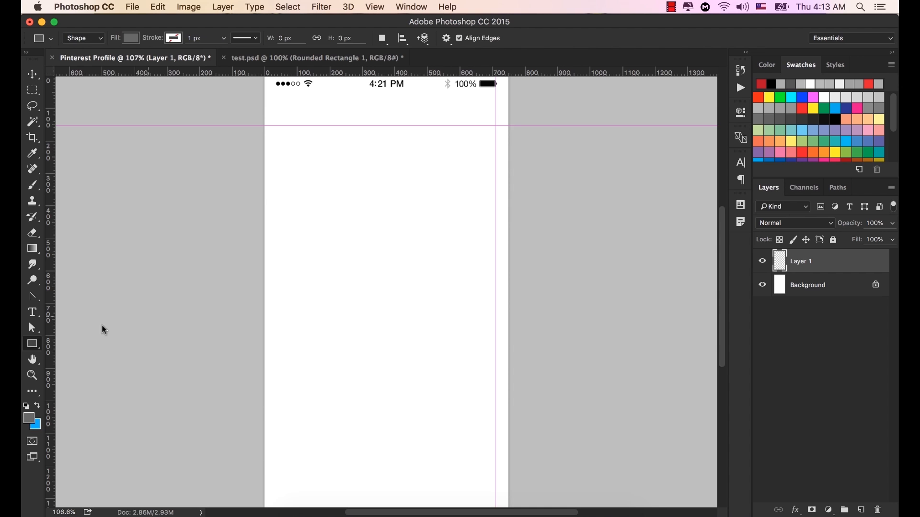
pyautogui.moveTo(29, 343); pyautogui.dragTo(83, 353)
pyautogui.click(60, 352)
pyautogui.click(422, 306)
pyautogui.click(32, 344)
pyautogui.click(398, 186)
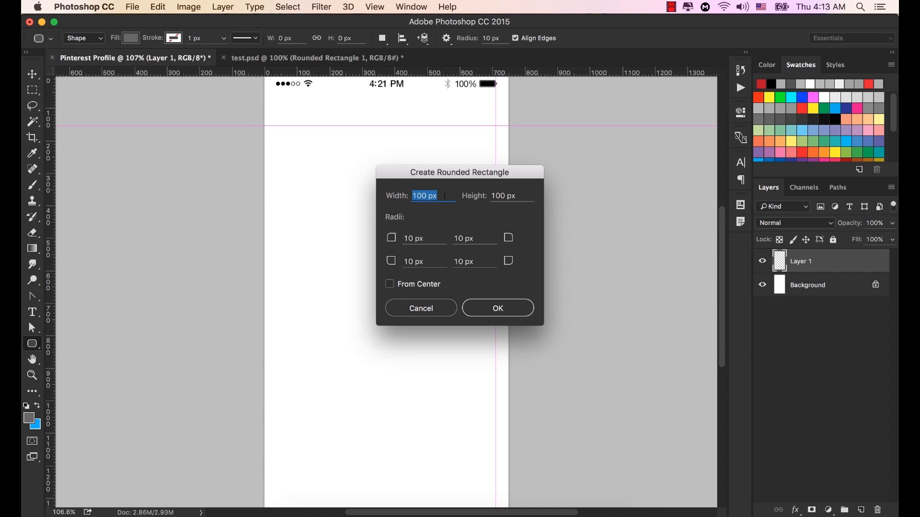
pyautogui.write('156')
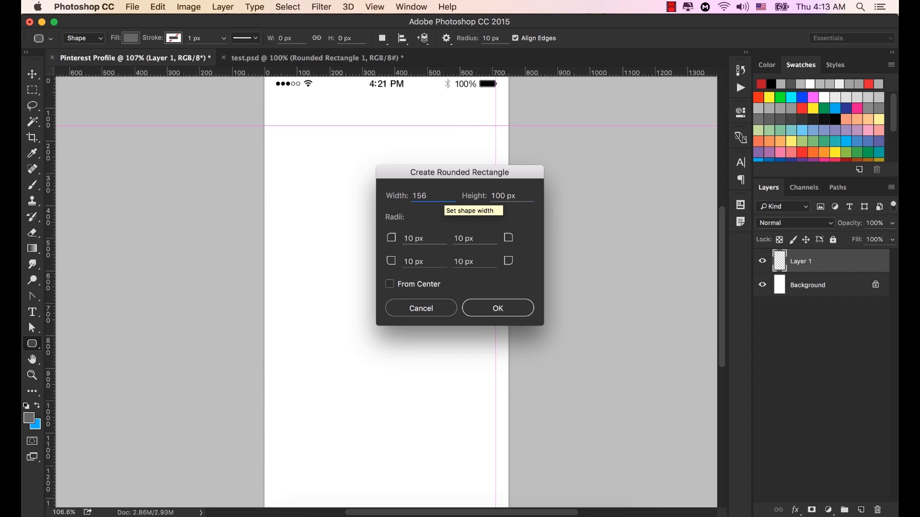
pyautogui.press('Tab')
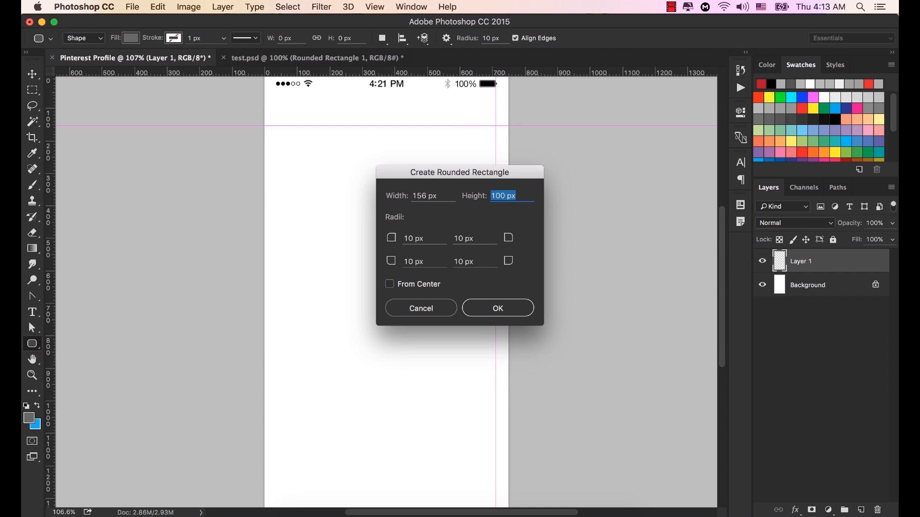
pyautogui.write('85')
pyautogui.click(424, 238)
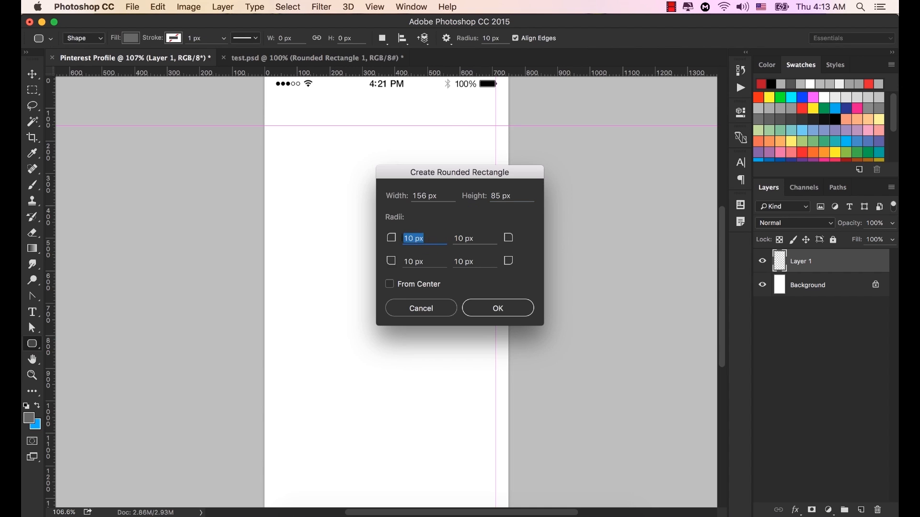
pyautogui.click(498, 308)
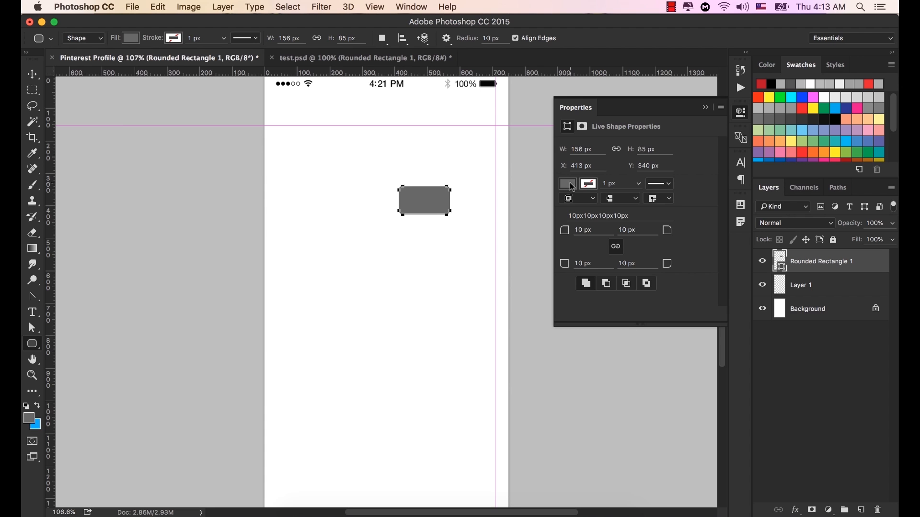
# Set the rounded rectangle's fill colour to #bd081c
pyautogui.click(131, 38)
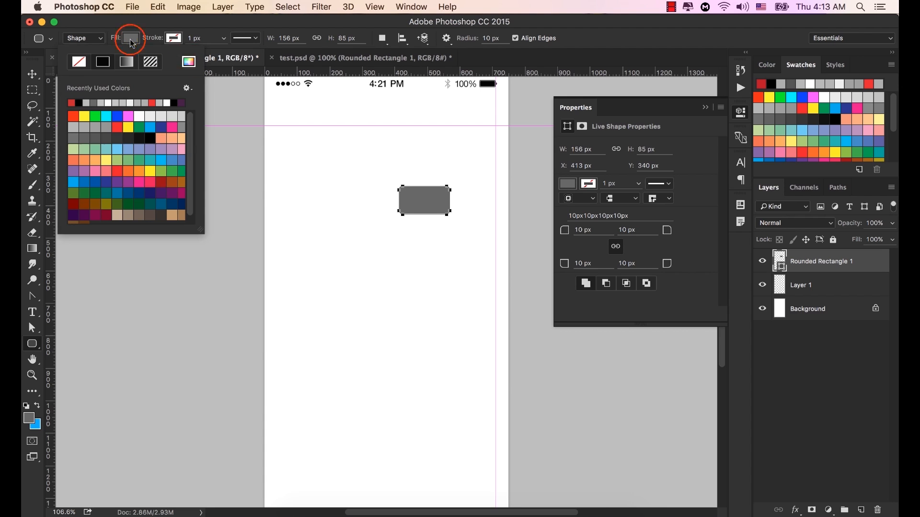
pyautogui.click(189, 62)
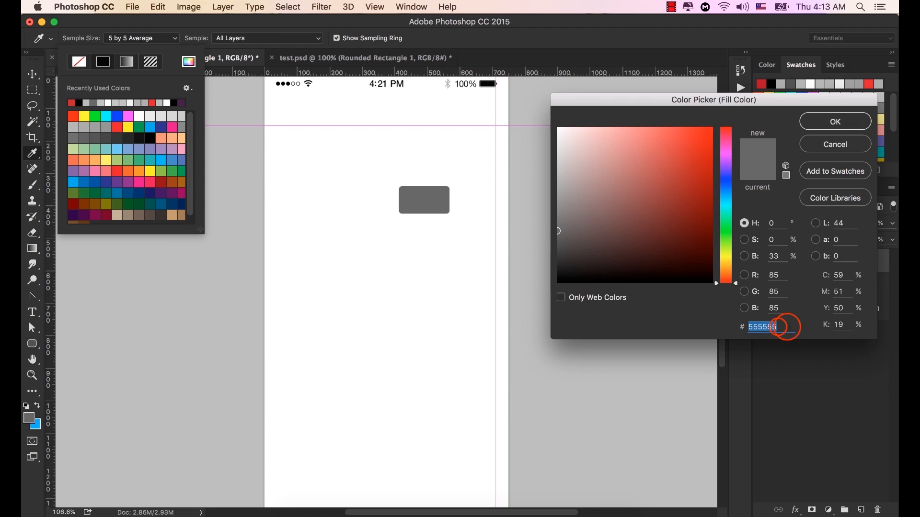
pyautogui.click(783, 327)
pyautogui.doubleClick(787, 327)
pyautogui.write('bd081c')
pyautogui.moveTo(783, 100)
pyautogui.mouseDown()
pyautogui.moveTo(436, 47)
pyautogui.moveTo(447, 48)
pyautogui.mouseUp()
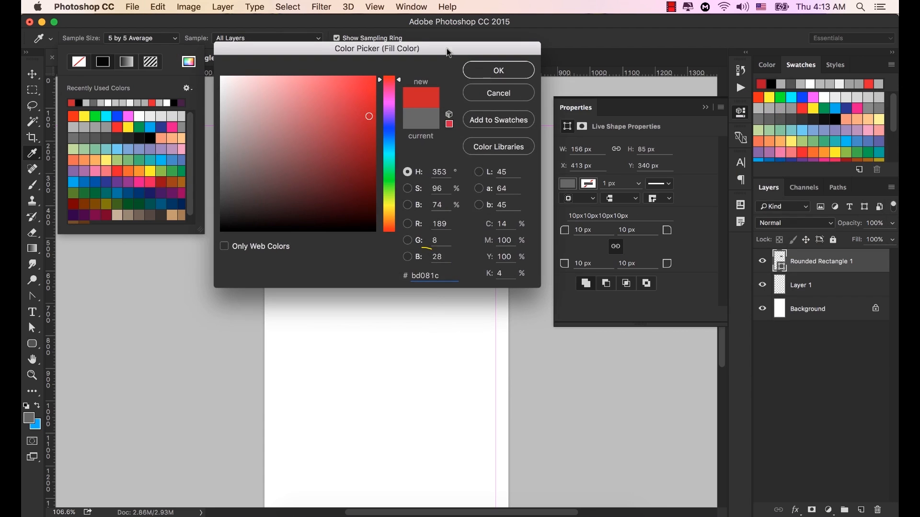
pyautogui.click(434, 278)
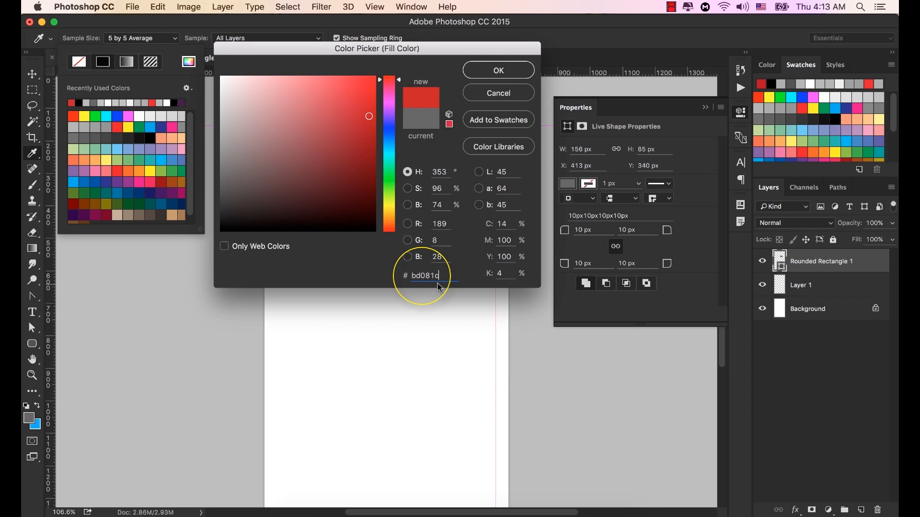
pyautogui.click(499, 70)
pyautogui.click(705, 107)
# Move the red rounded rectangle into the header's right corner, aligned to the vertical and horizontal guides below the status bar
pyautogui.click(33, 74)
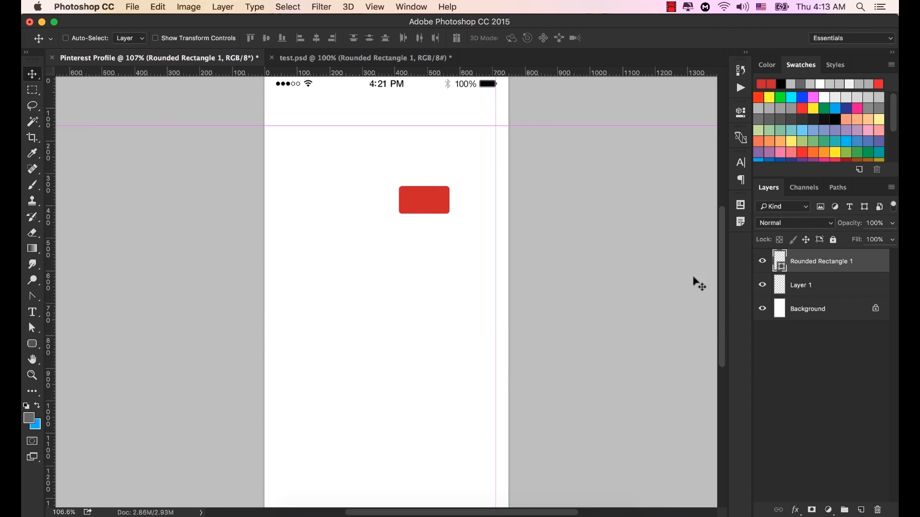
pyautogui.scroll(2, 528, 316)
pyautogui.scroll(-2, 520, 266)
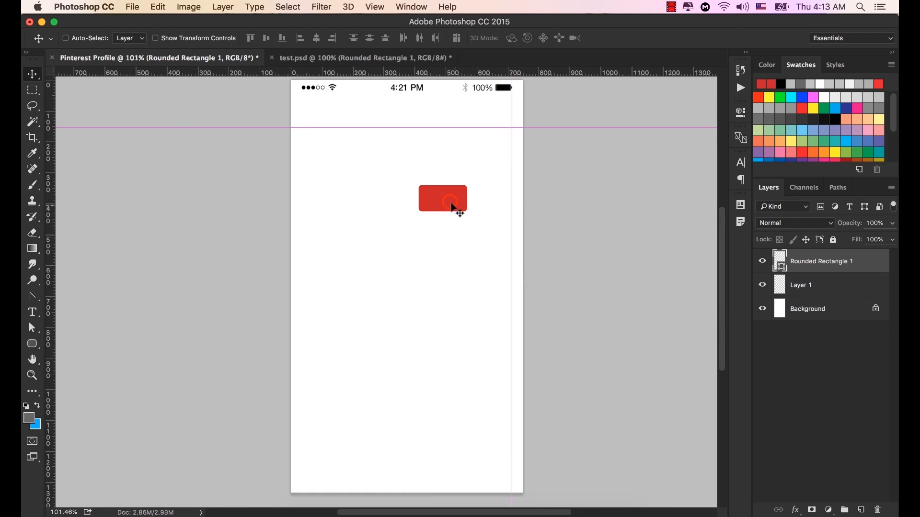
pyautogui.moveTo(455, 211); pyautogui.dragTo(494, 115)
pyautogui.scroll(-1, 484, 102)
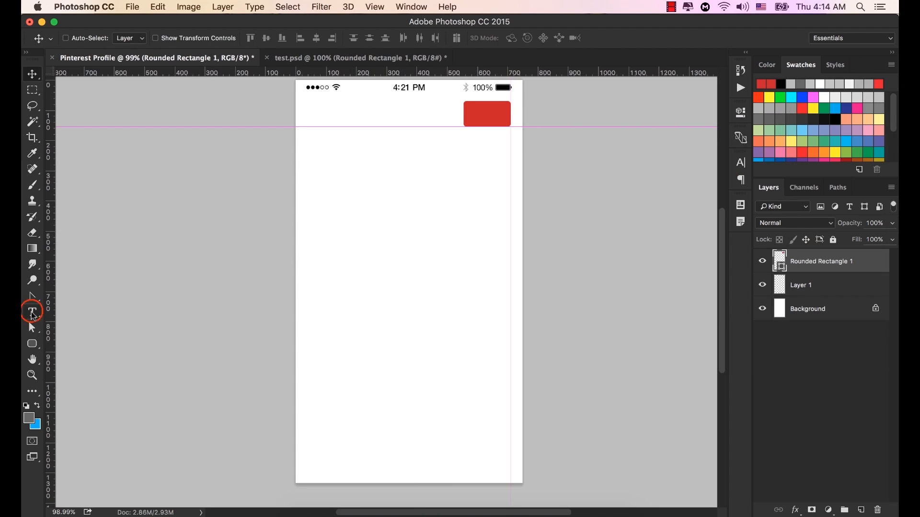
# Add the text "Follow" in Arial Regular at 31 px and move it onto the red rounded rectangle
pyautogui.click(33, 314)
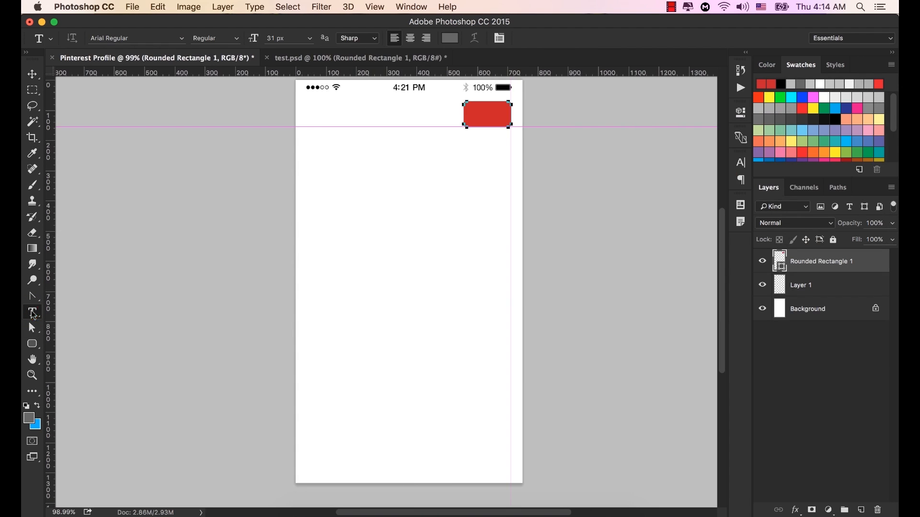
pyautogui.click(393, 207)
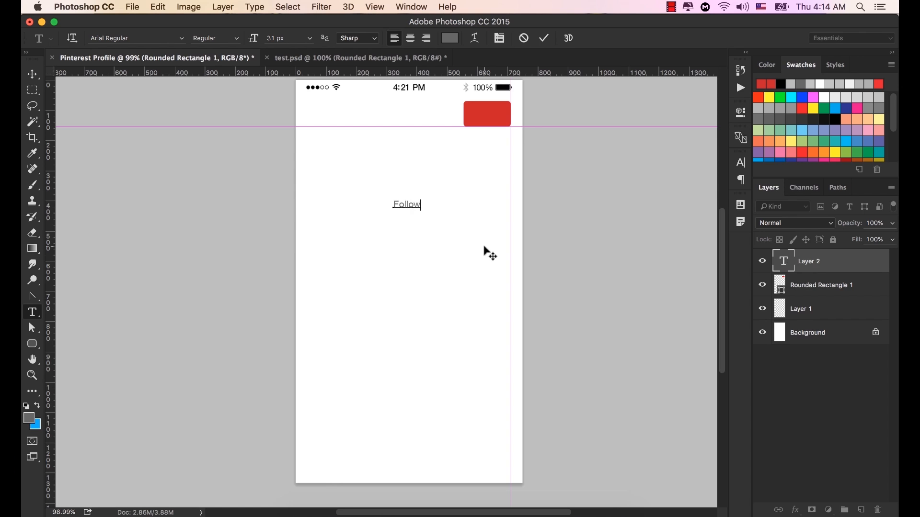
pyautogui.press('super+Return')
pyautogui.press('v')
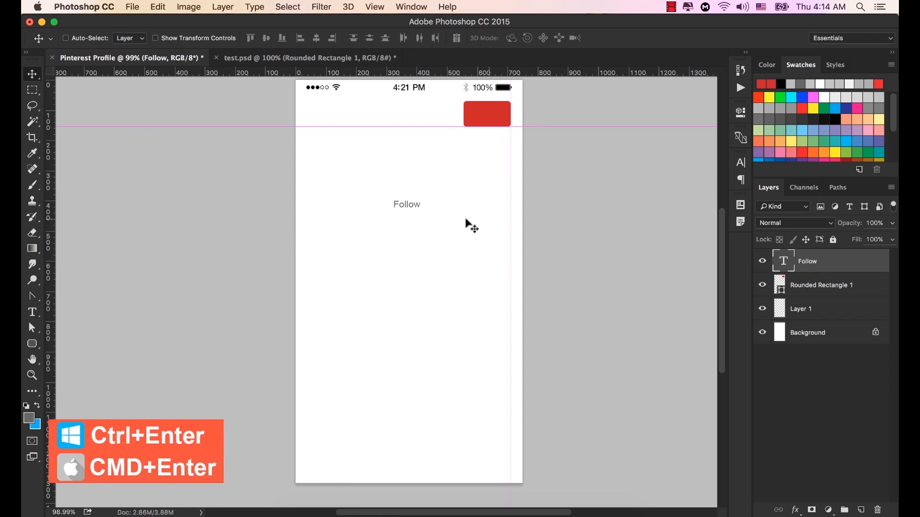
pyautogui.click(32, 74)
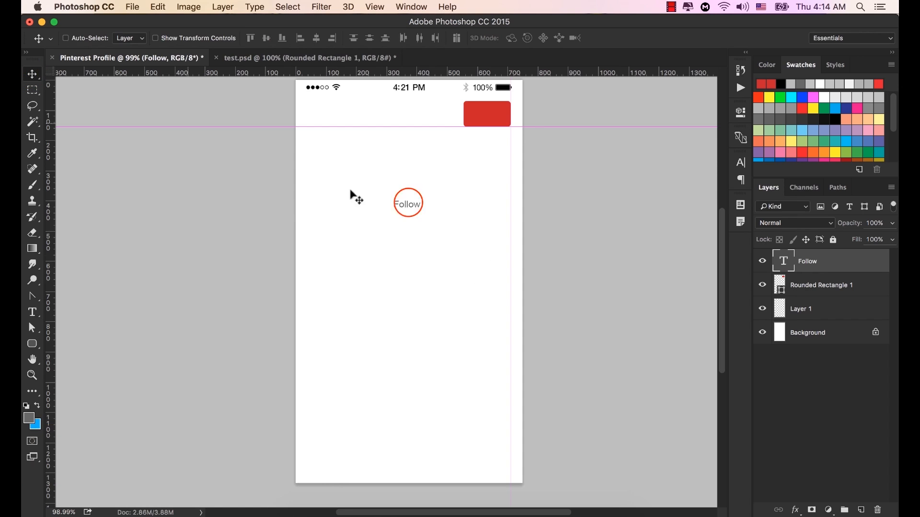
pyautogui.moveTo(407, 204); pyautogui.dragTo(491, 112)
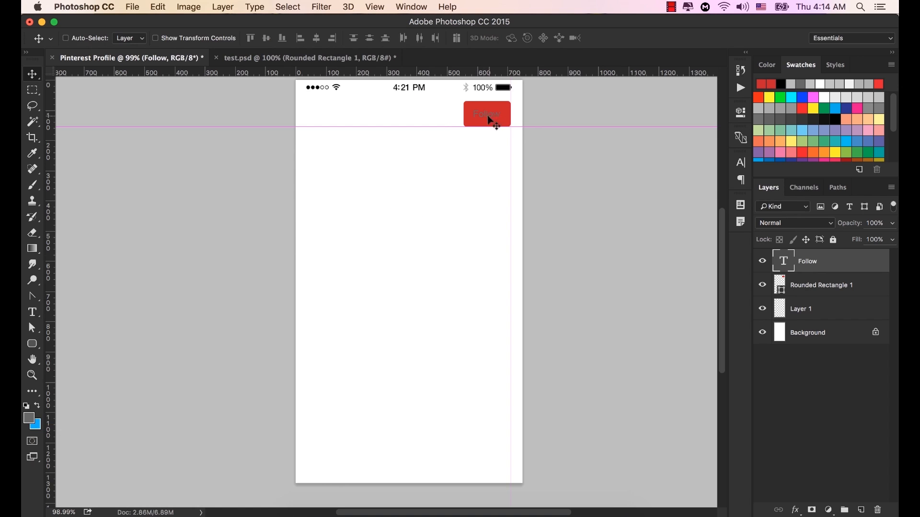
# Set the Follow text's colour to white (#ffffff) and its font style to Bold
pyautogui.click(742, 162)
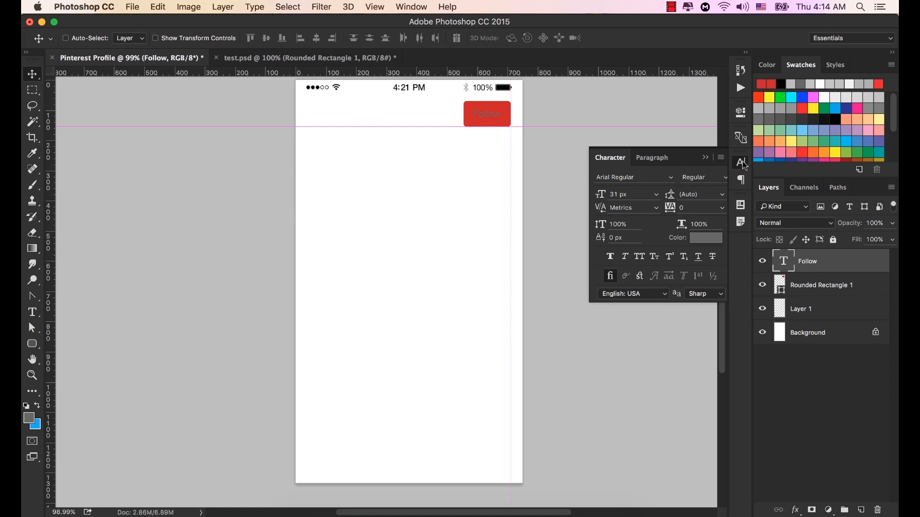
pyautogui.click(706, 237)
pyautogui.write('ffffff')
pyautogui.click(498, 70)
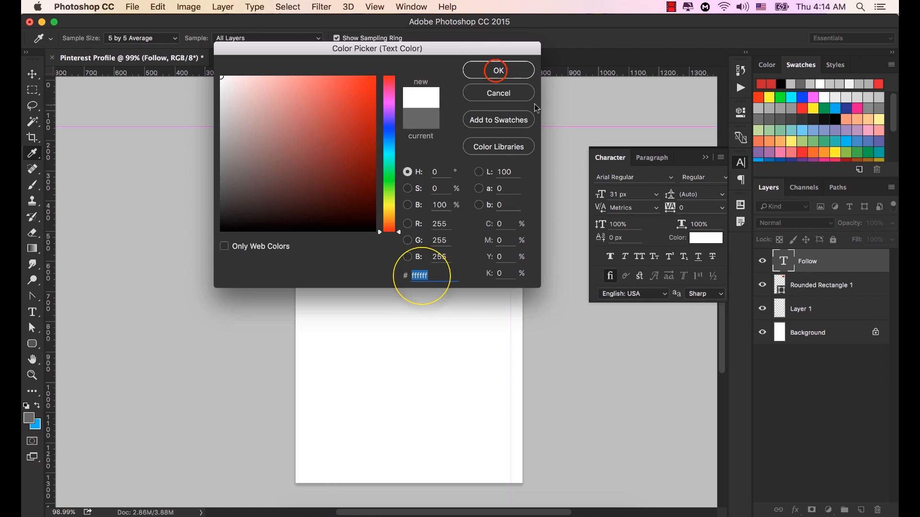
pyautogui.click(717, 178)
pyautogui.click(715, 190)
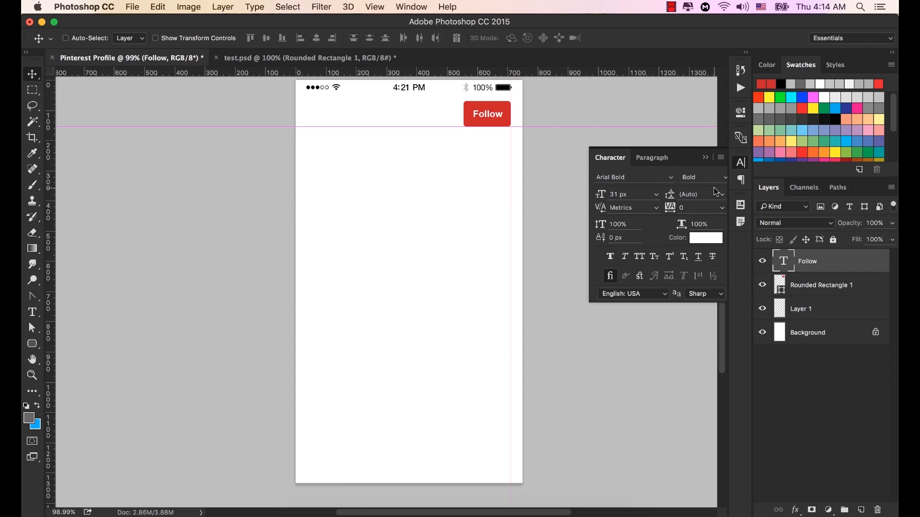
pyautogui.click(706, 157)
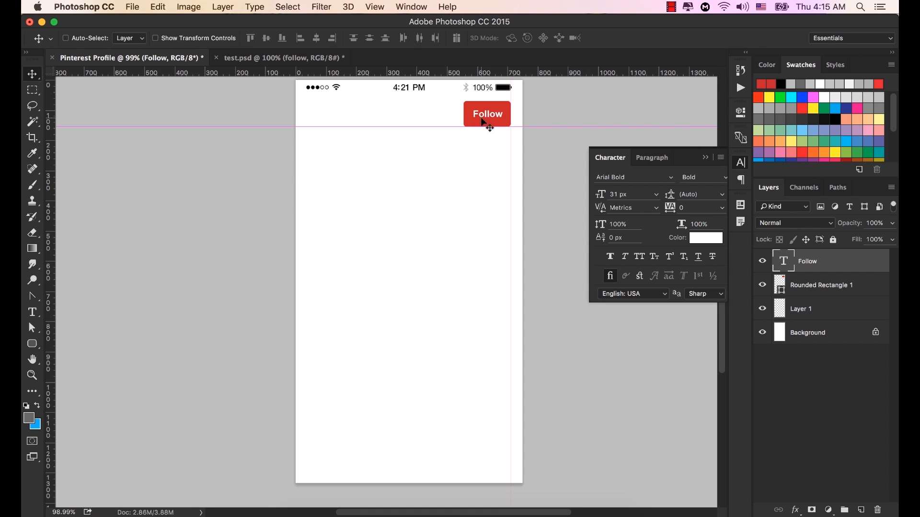
# Set the Follow text's size to 34 px and centre it on the red button
pyautogui.moveTo(634, 191); pyautogui.dragTo(495, 196)
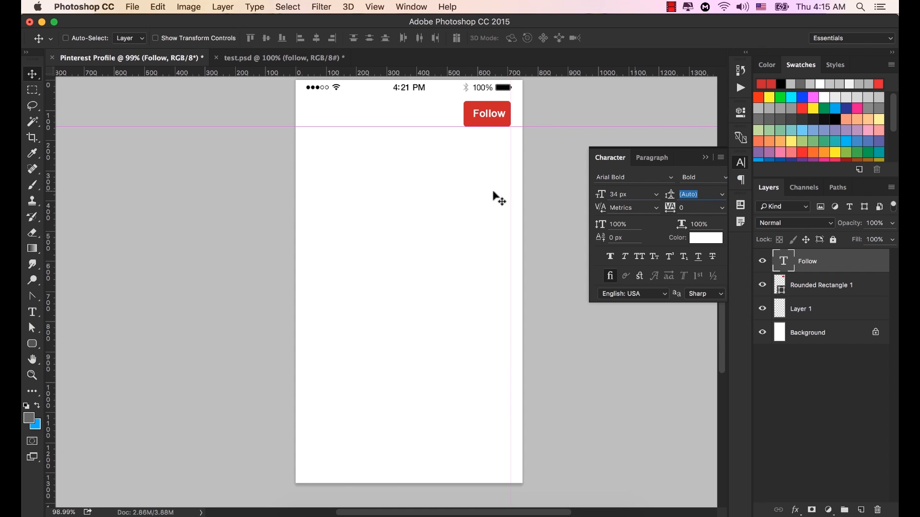
pyautogui.click(704, 157)
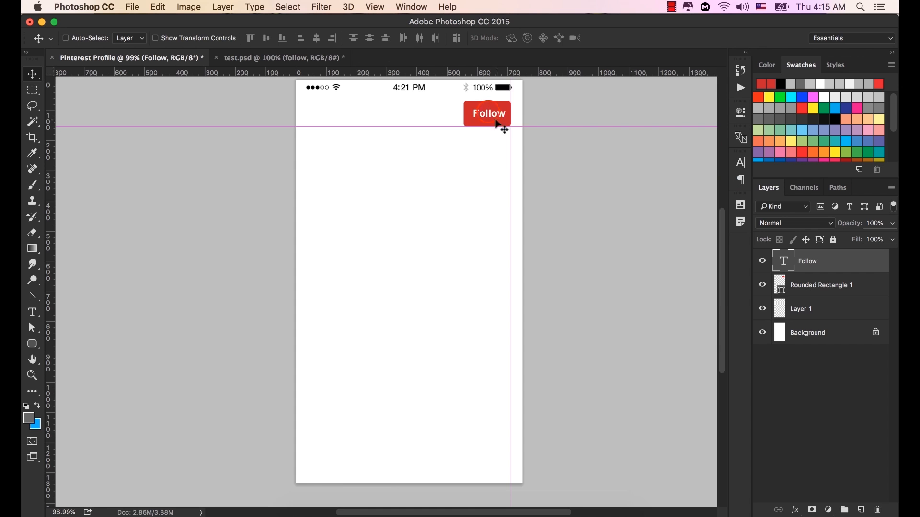
pyautogui.moveTo(490, 115); pyautogui.dragTo(487, 116)
# Sample a light grey as the foreground colour with the Eyedropper
pyautogui.press('i')
pyautogui.click(370, 120)
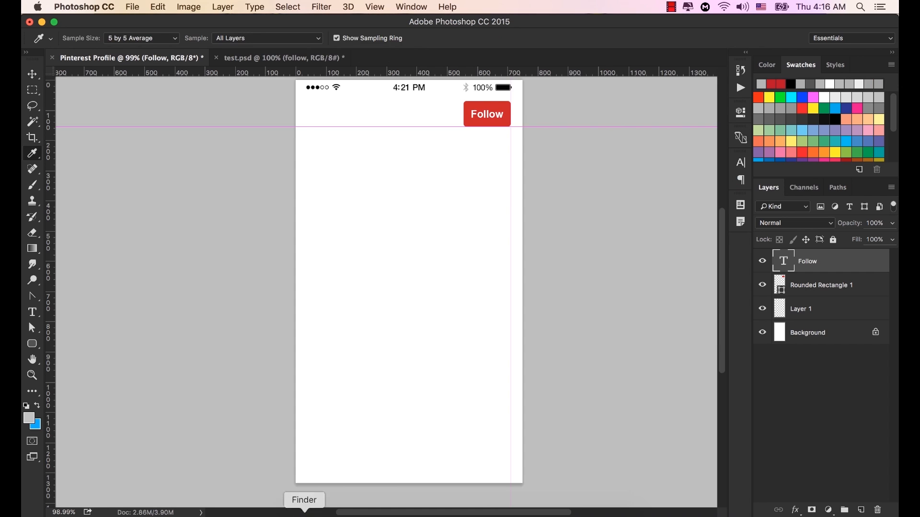
# Switch to Finder and open Back.png from the Pinterest folder with Adobe Photoshop CC 2015
pyautogui.click(304, 515)
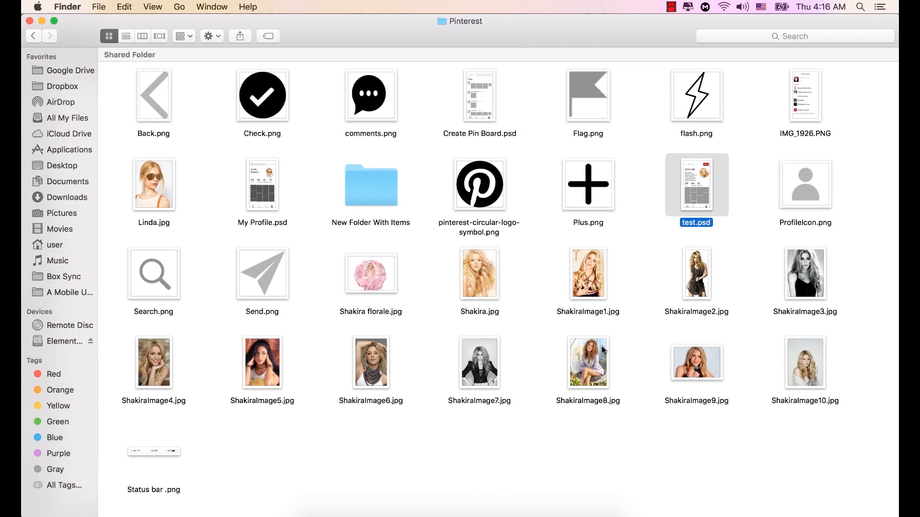
pyautogui.click(151, 96)
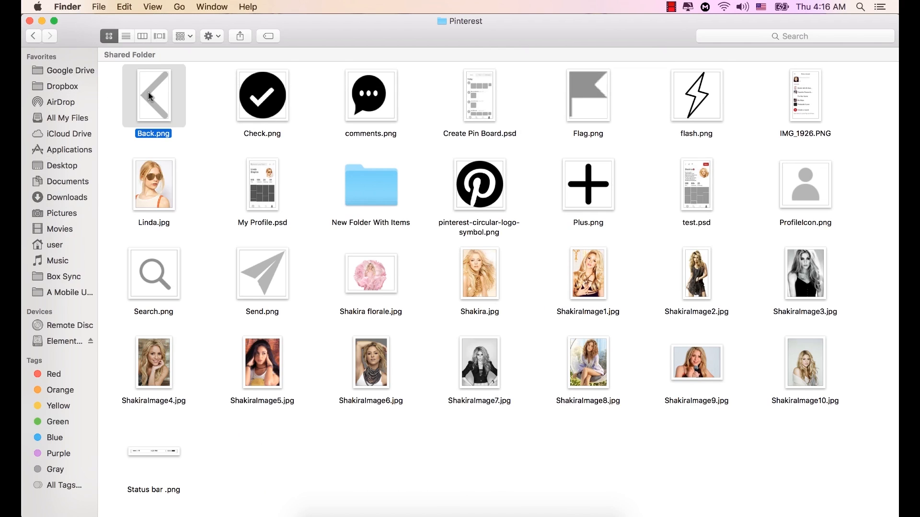
pyautogui.rightClick(148, 93)
pyautogui.moveTo(242, 111)
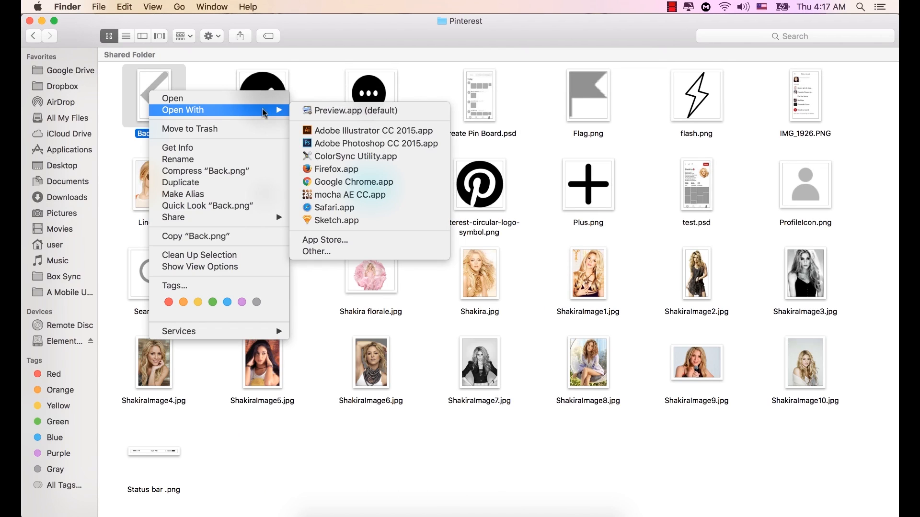
pyautogui.click(357, 144)
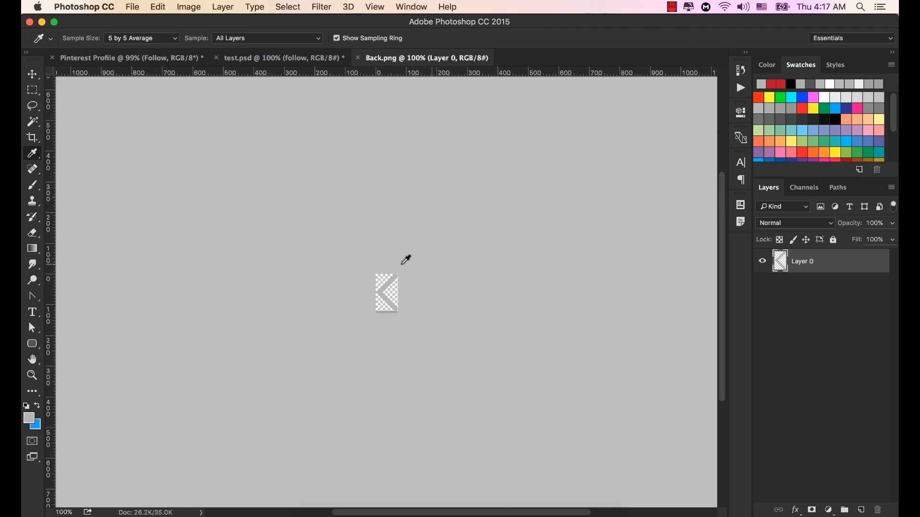
# Copy the back arrow layer into the Pinterest Profile document and place it in the header's left corner below the status bar
pyautogui.click(32, 74)
pyautogui.click(384, 287)
pyautogui.moveTo(385, 288); pyautogui.dragTo(324, 107)
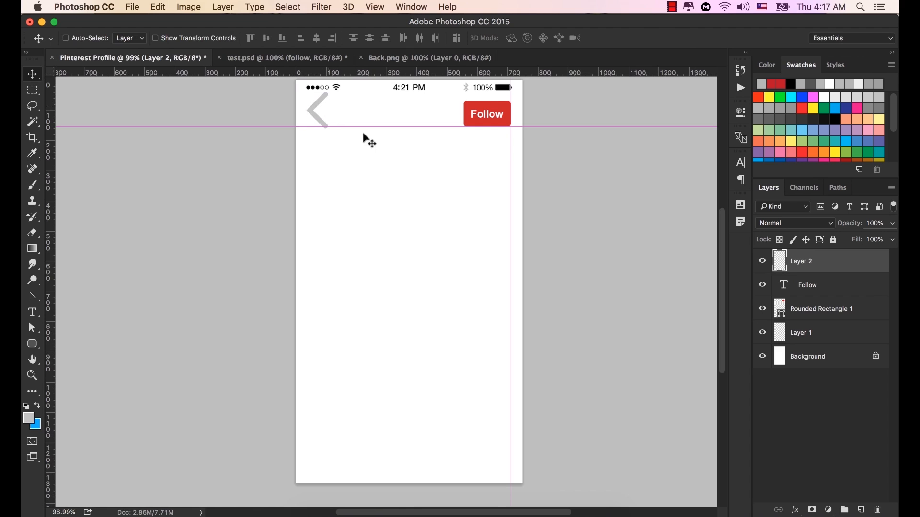
# Scale the back arrow down with Free Transform and keep it level with the Follow button at the header's left
pyautogui.press('super')
pyautogui.press('super+t')
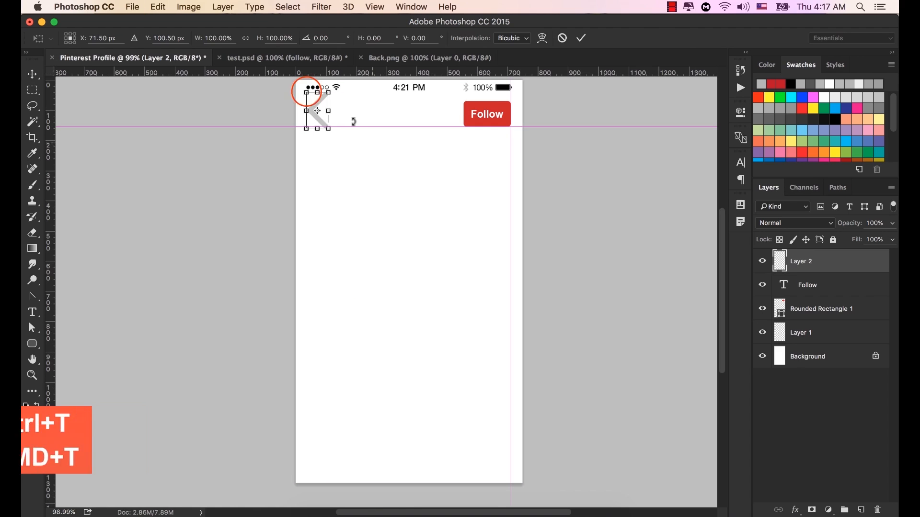
pyautogui.moveTo(312, 98)
pyautogui.mouseDown()
pyautogui.moveTo(324, 114)
pyautogui.moveTo(314, 114)
pyautogui.mouseUp()
pyautogui.click(581, 38)
pyautogui.press('super+t')
pyautogui.click(578, 39)
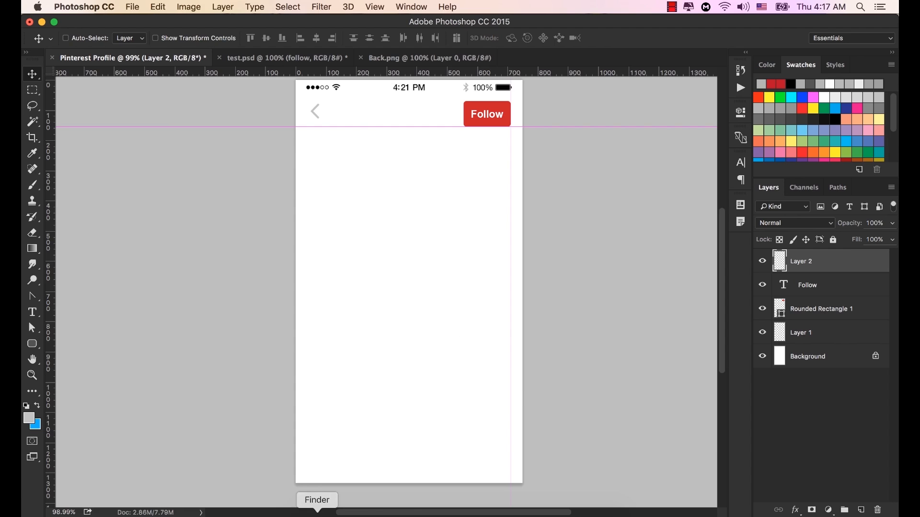
# Switch to Finder and open Send.png from the Pinterest folder with Adobe Photoshop CC 2015
pyautogui.click(317, 515)
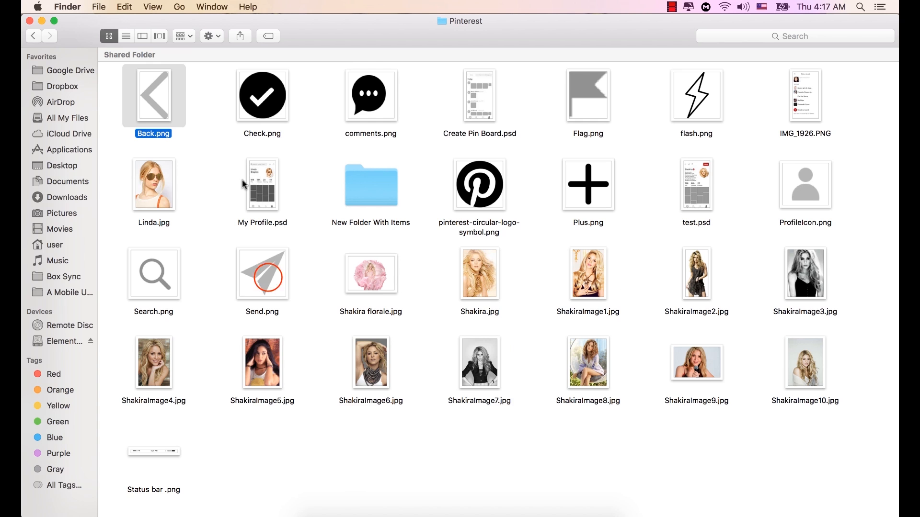
pyautogui.click(267, 273)
pyautogui.rightClick(268, 269)
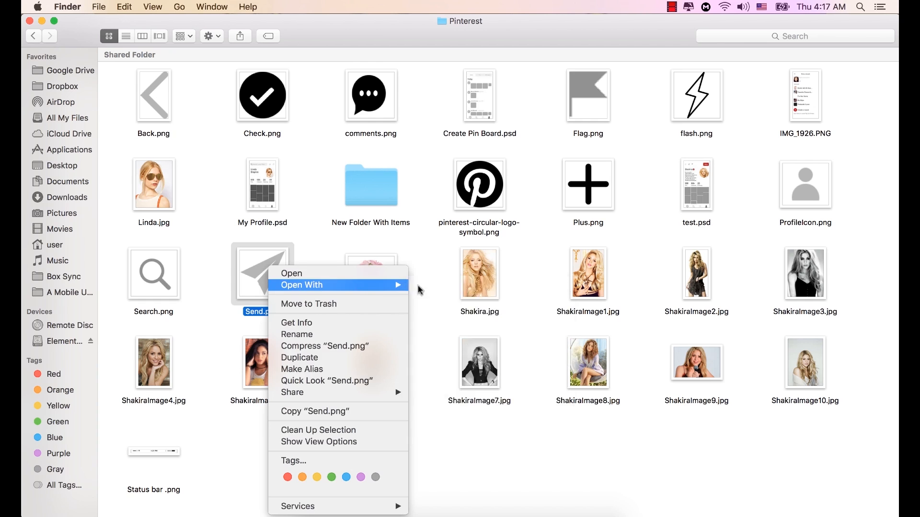
pyautogui.moveTo(318, 285)
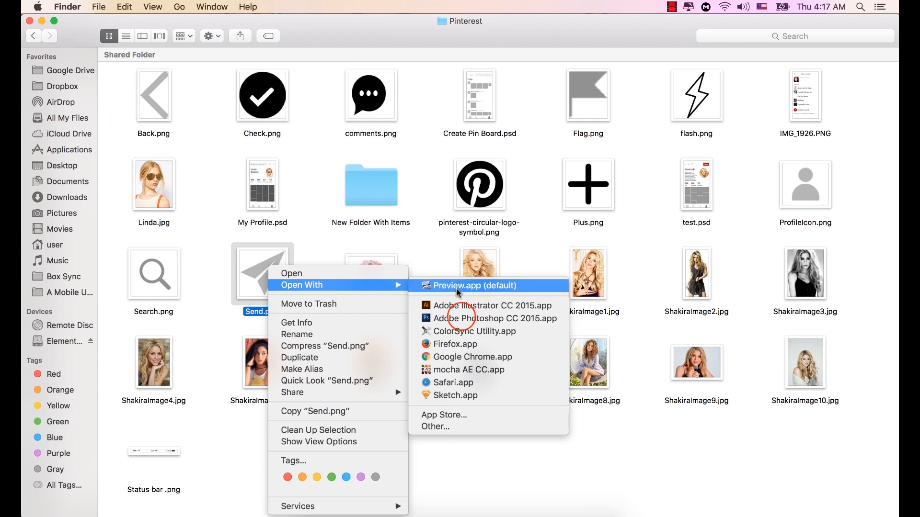
pyautogui.click(462, 318)
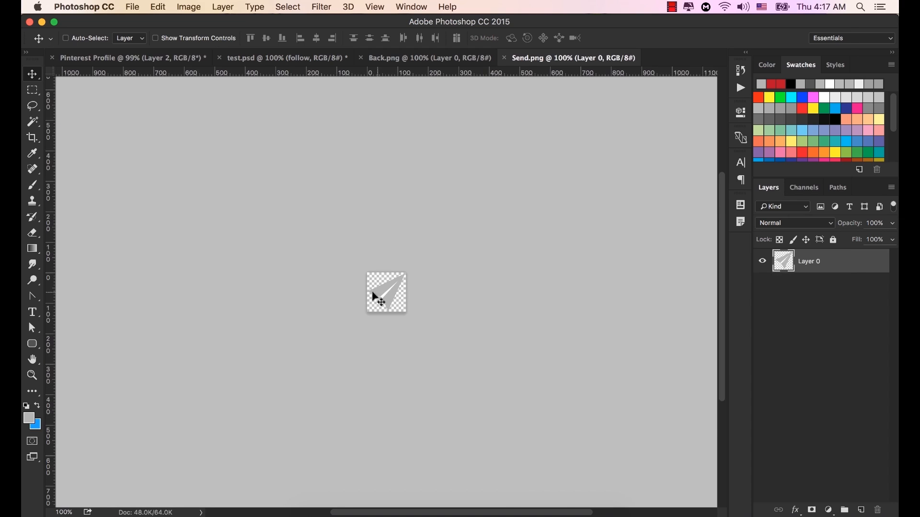
# Convert the send icon layer to a smart object and copy it into the Pinterest Profile document, beside the back arrow
pyautogui.rightClick(850, 276)
pyautogui.click(745, 149)
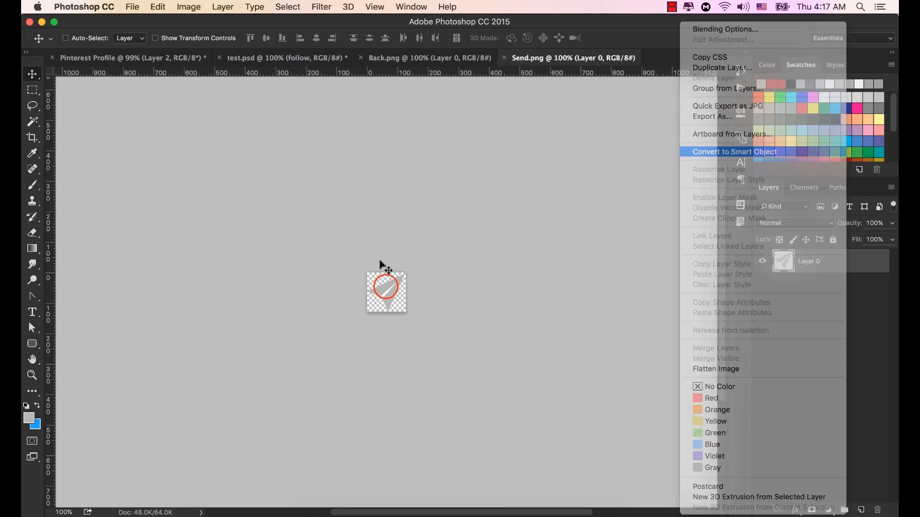
pyautogui.moveTo(387, 290); pyautogui.dragTo(164, 60)
pyautogui.moveTo(427, 122); pyautogui.dragTo(379, 107)
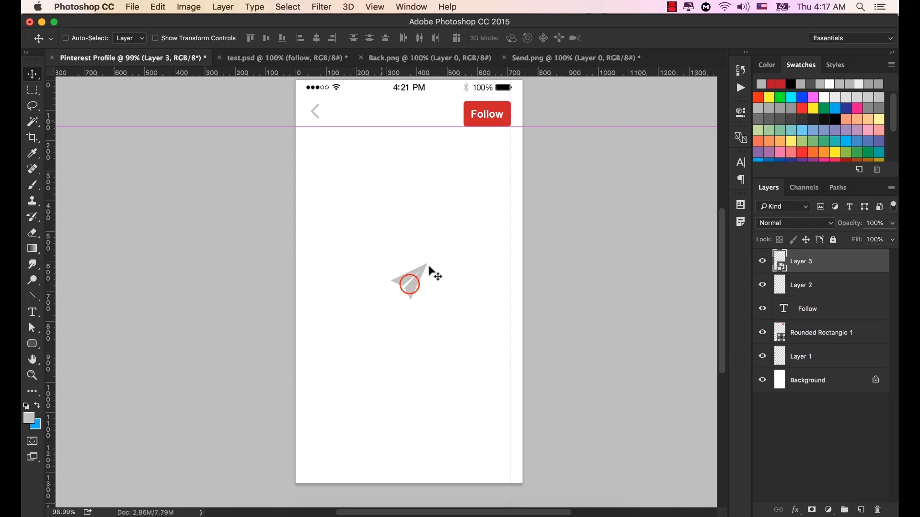
pyautogui.moveTo(412, 284); pyautogui.dragTo(346, 112)
# Scale the send icon down to 48 × 48 px with Free Transform and place it beside the back arrow in the header
pyautogui.press('super+t')
pyautogui.press('Return')
pyautogui.moveTo(226, 78); pyautogui.dragTo(224, 125)
pyautogui.press('super+t')
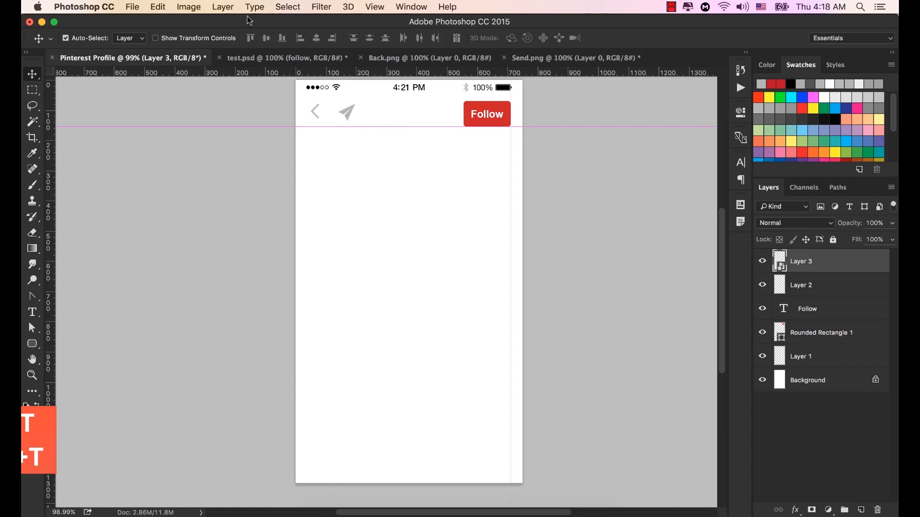
pyautogui.scroll(3, 355, 99)
pyautogui.scroll(1, 339, 116)
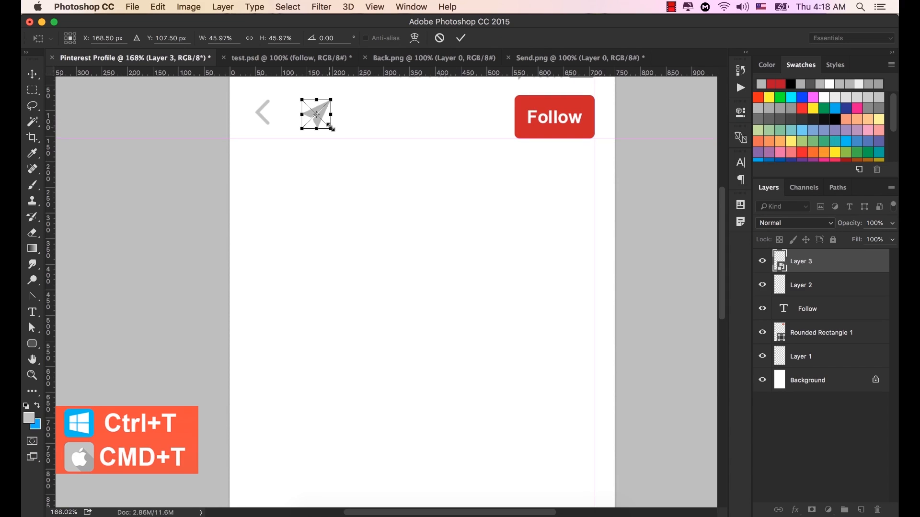
pyautogui.moveTo(331, 126); pyautogui.dragTo(328, 123)
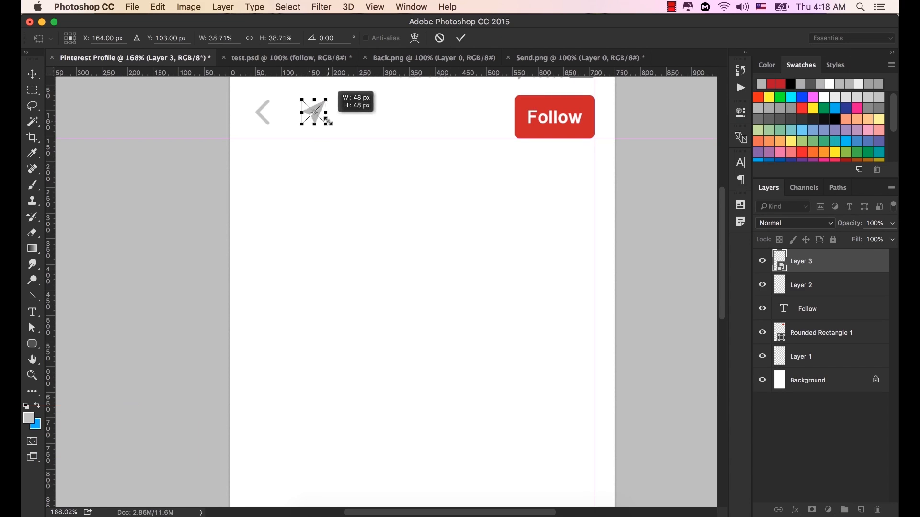
pyautogui.click(461, 38)
pyautogui.moveTo(148, 74); pyautogui.dragTo(176, 31)
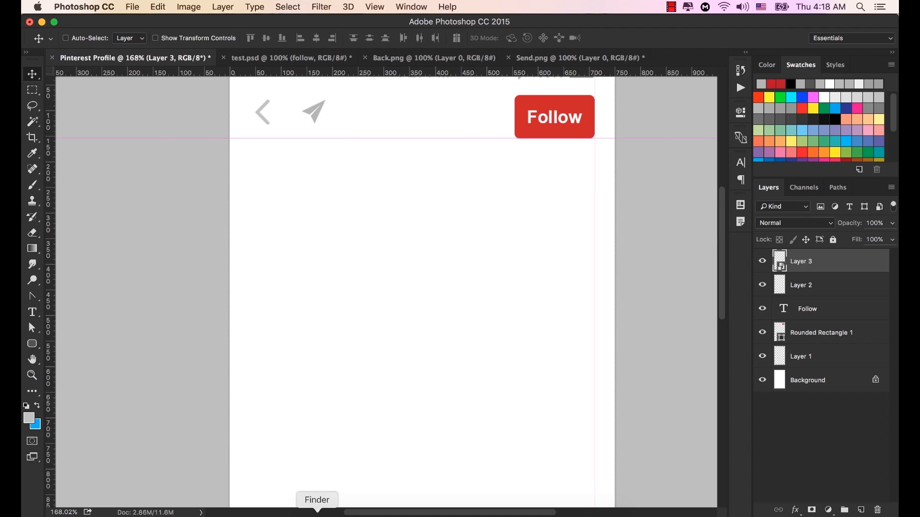
# Switch to Finder and open Flag.png from the Pinterest folder with Adobe Photoshop CC 2015
pyautogui.click(317, 514)
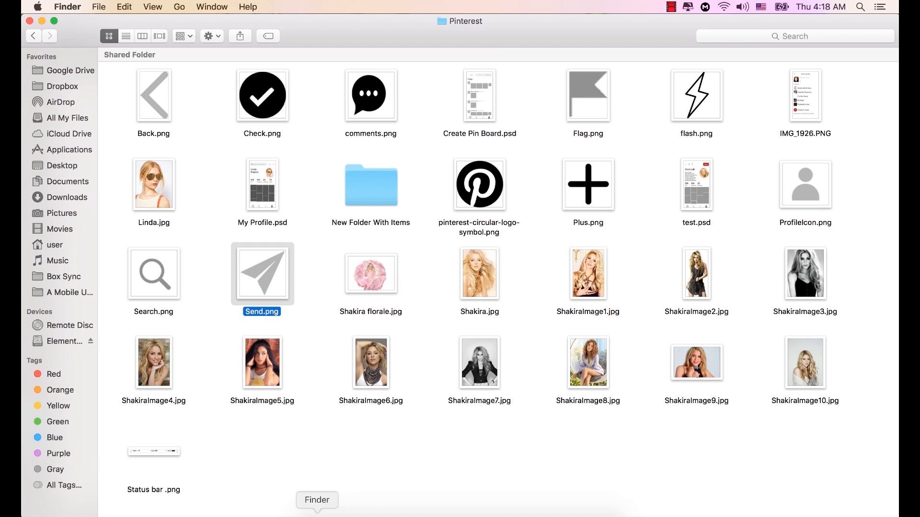
pyautogui.click(594, 96)
pyautogui.rightClick(594, 96)
pyautogui.moveTo(664, 111)
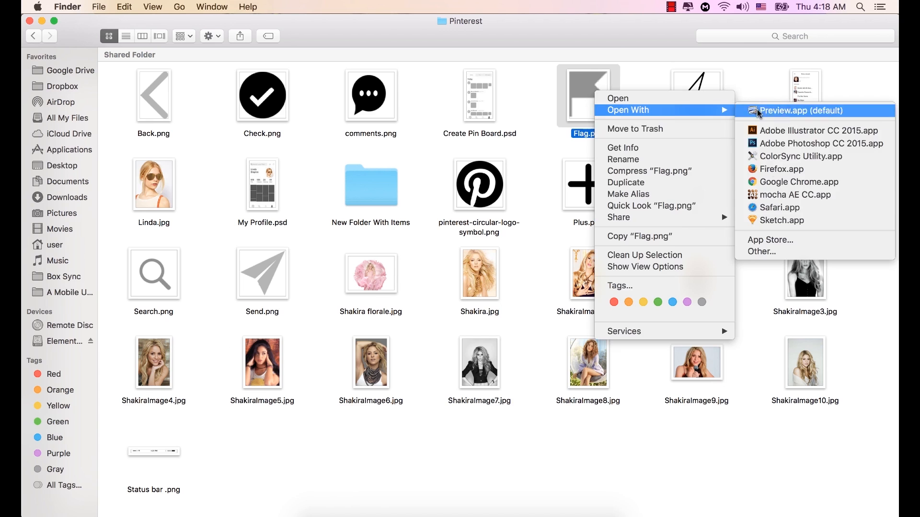
pyautogui.click(790, 143)
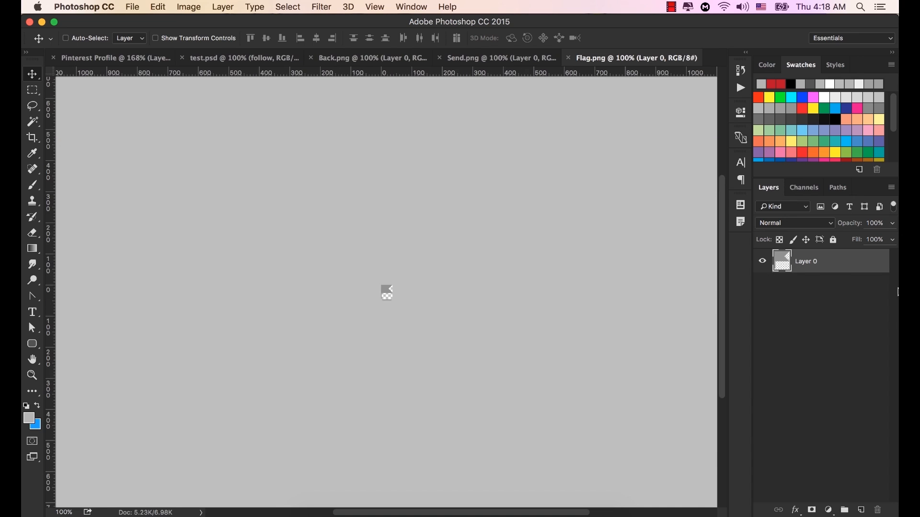
# Convert the flag layer to a smart object and copy it into the Pinterest Profile document, in the header beside the send icon
pyautogui.rightClick(855, 260)
pyautogui.click(743, 152)
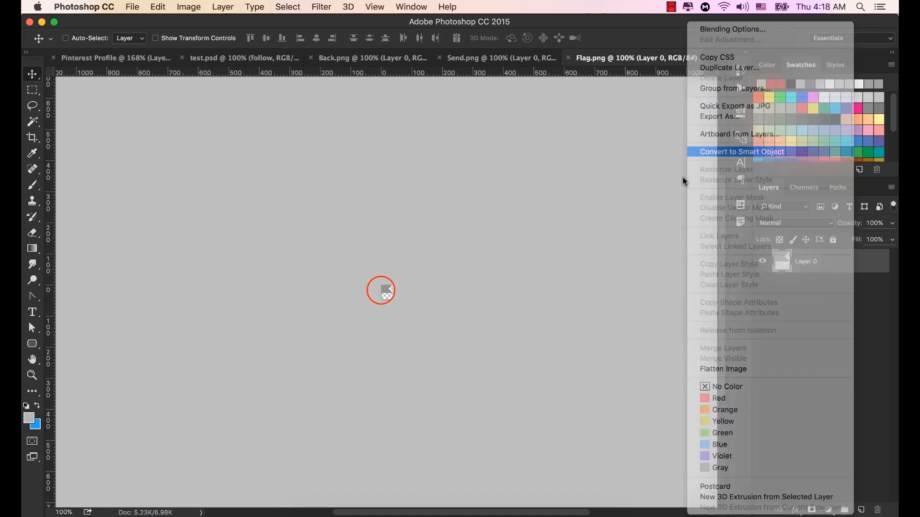
pyautogui.moveTo(389, 282); pyautogui.dragTo(407, 128)
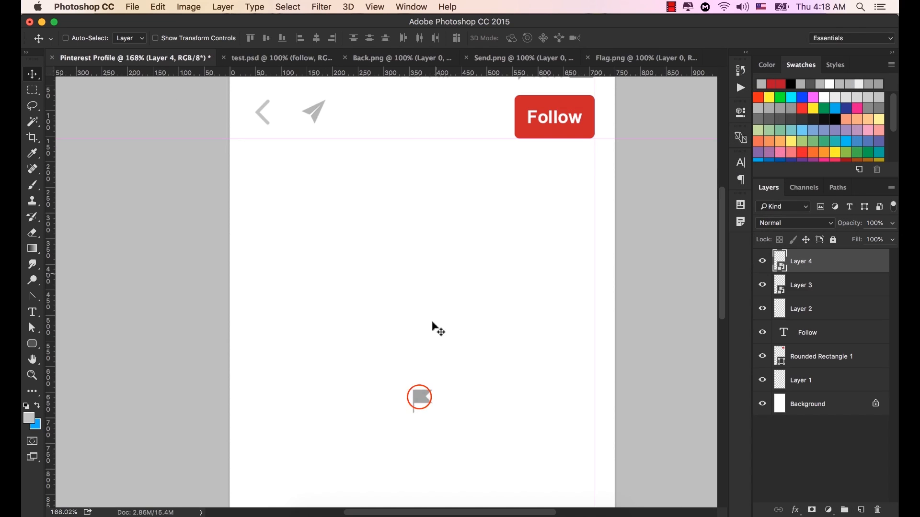
pyautogui.moveTo(422, 402); pyautogui.dragTo(363, 112)
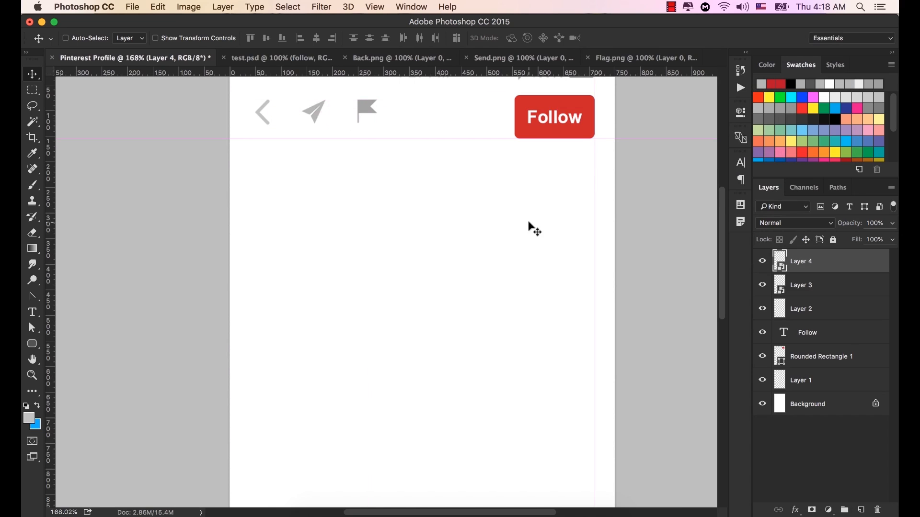
pyautogui.press('super+0')
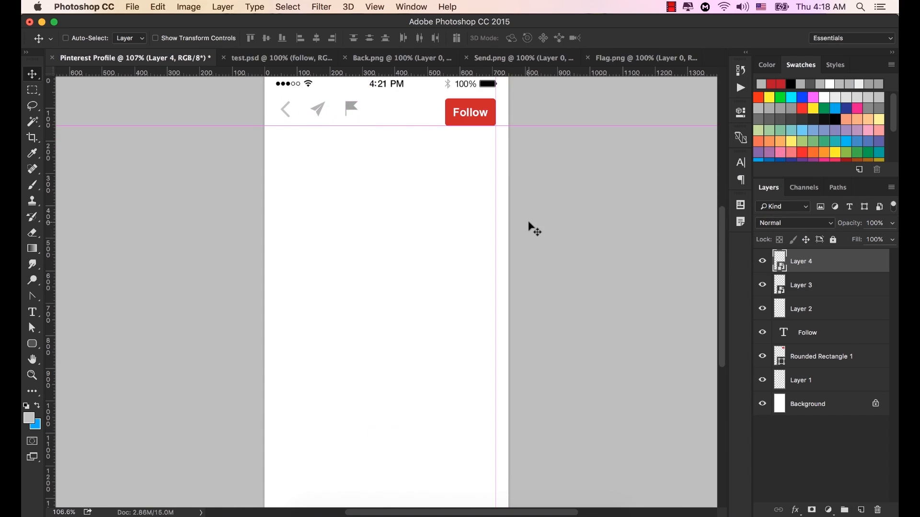
pyautogui.click(153, 72)
pyautogui.moveTo(168, 79); pyautogui.dragTo(185, 7)
# Rename the three header icon layers as Flag, Send and Back to match their icons
pyautogui.doubleClick(803, 262)
pyautogui.write('Flag')
pyautogui.press('Return')
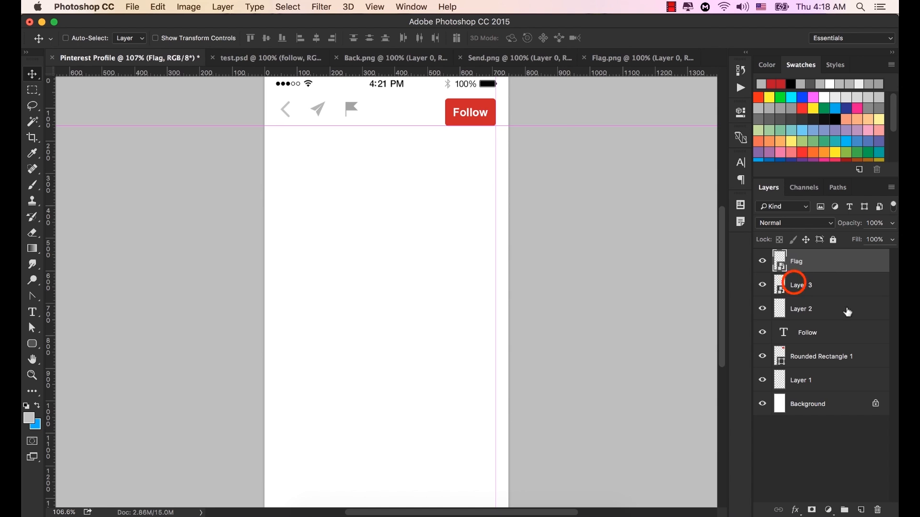
pyautogui.doubleClick(801, 285)
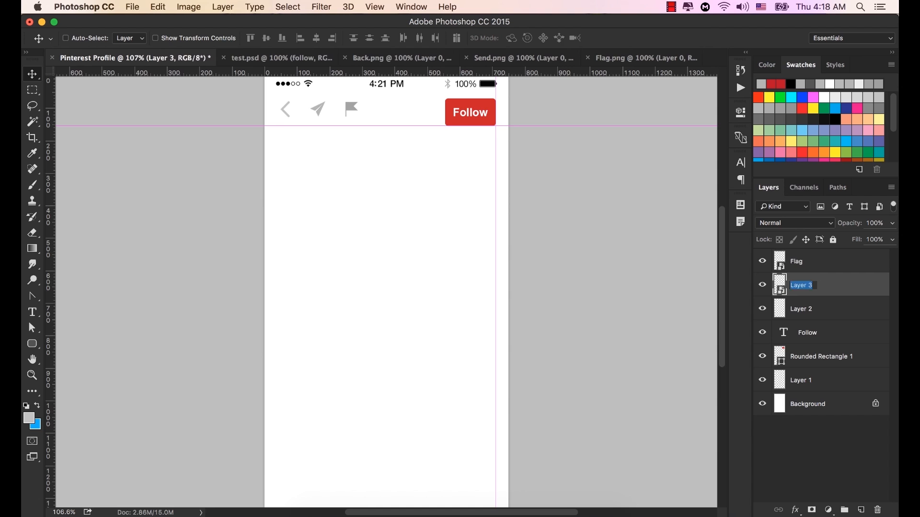
pyautogui.write('Send')
pyautogui.click(801, 310)
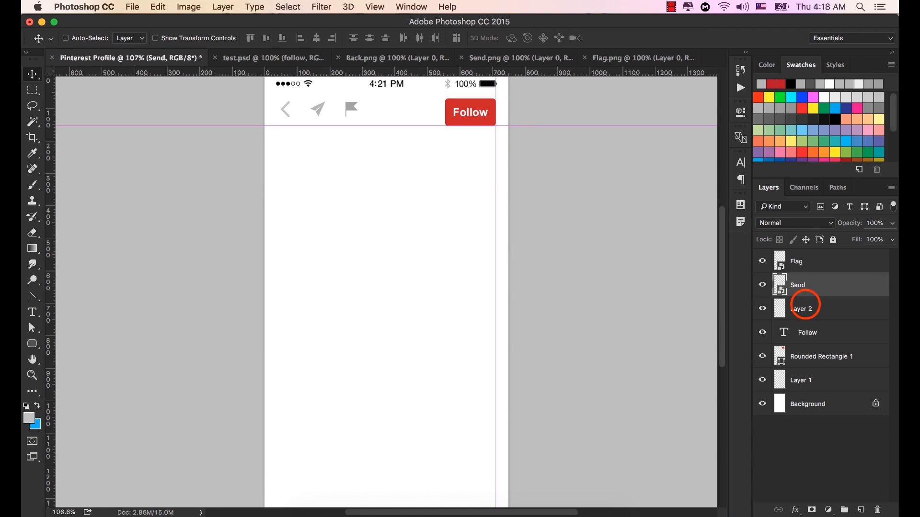
pyautogui.doubleClick(819, 310)
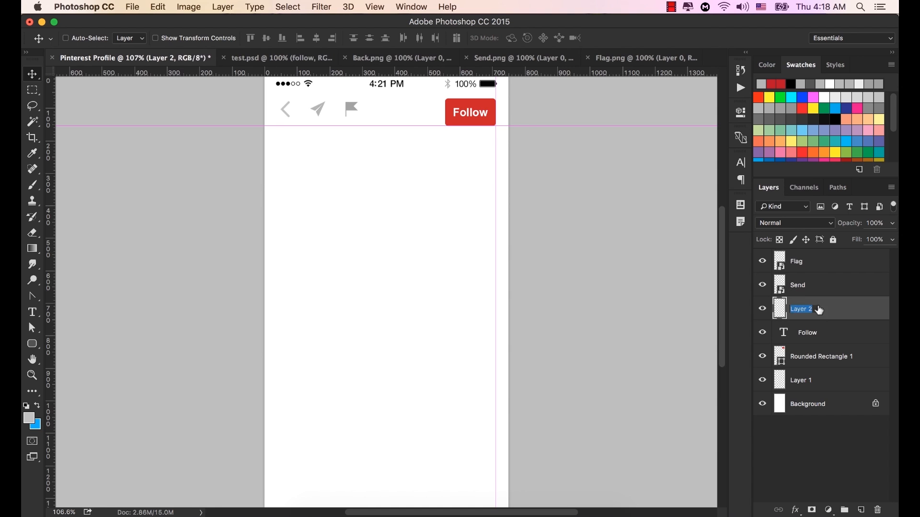
pyautogui.write('Back')
pyautogui.press('Return')
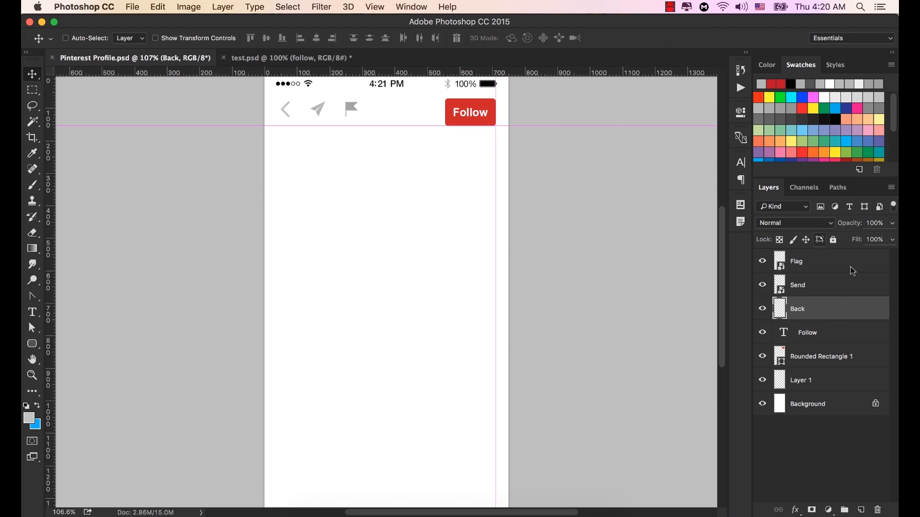
# Scale the Back arrow down with Free Transform and add horizontal guides along its upper and lower edges
pyautogui.click(828, 309)
pyautogui.press('super+t')
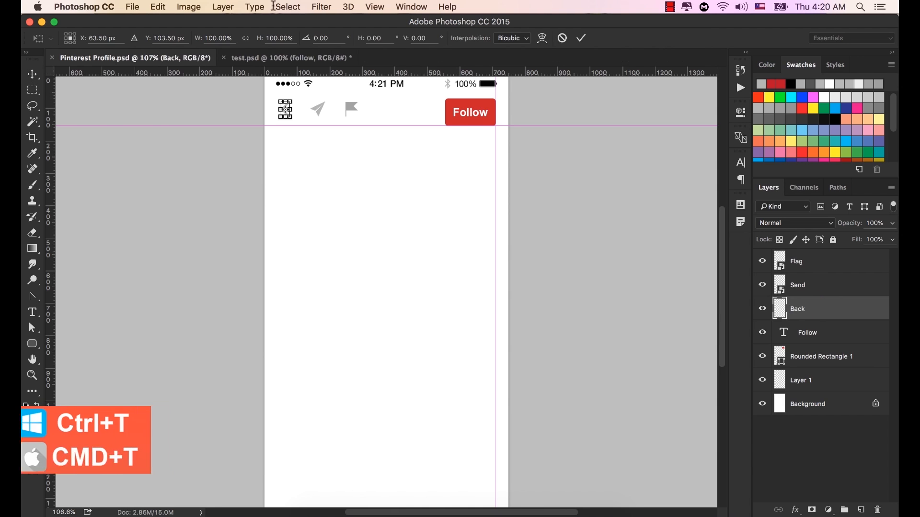
pyautogui.scroll(2, 367, 143)
pyautogui.scroll(7, 367, 143)
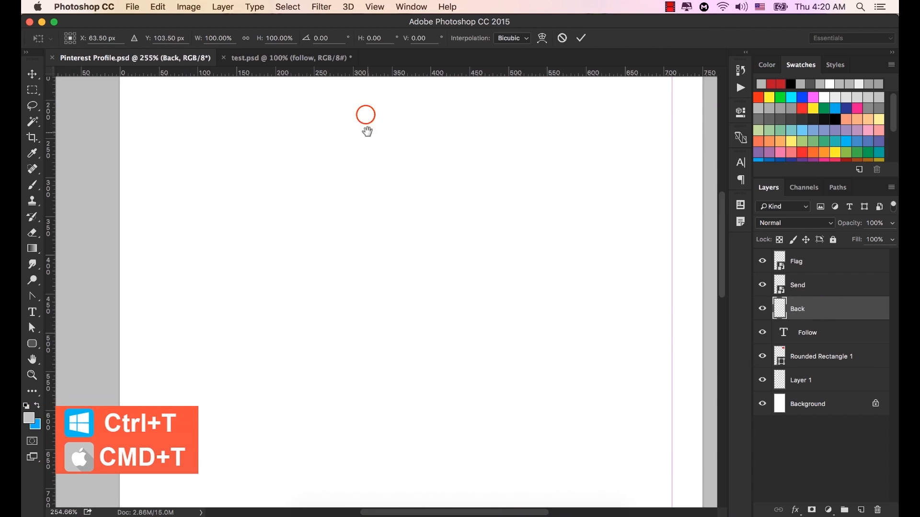
pyautogui.moveTo(366, 134); pyautogui.dragTo(349, 299)
pyautogui.click(142, 193)
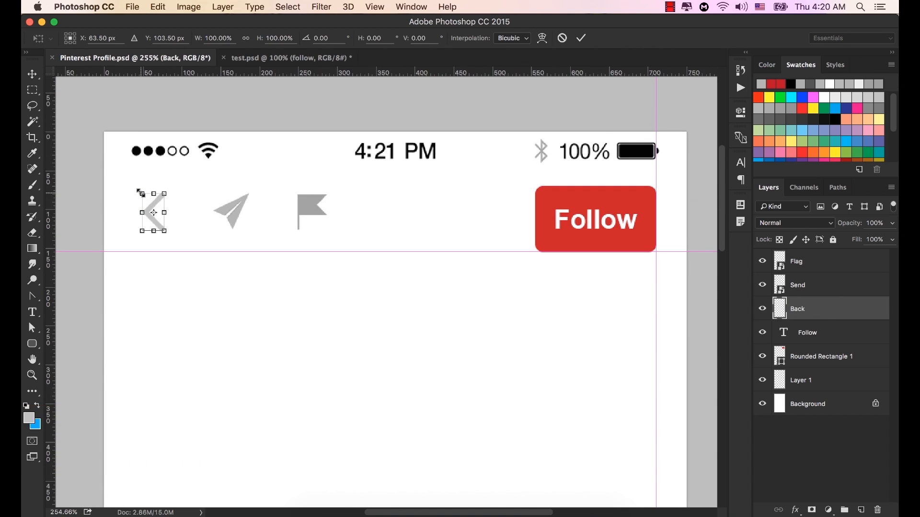
pyautogui.moveTo(141, 193); pyautogui.dragTo(149, 201)
pyautogui.click(581, 38)
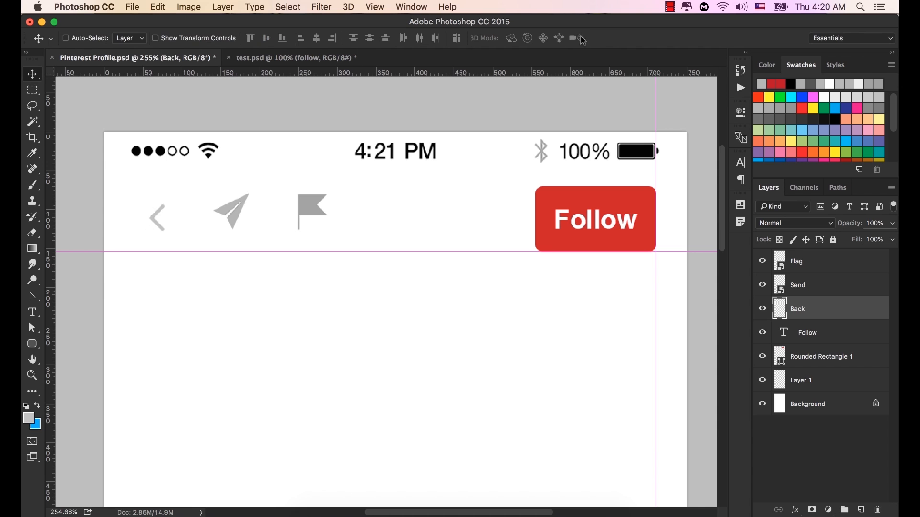
pyautogui.moveTo(86, 74); pyautogui.dragTo(105, 231)
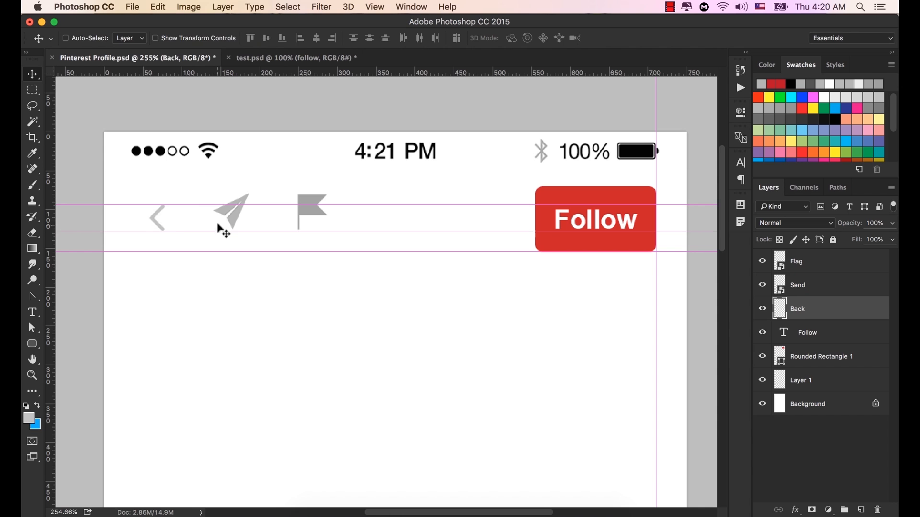
# Scale the Send icon down with Free Transform to fit between the two guides around the back arrow
pyautogui.click(807, 286)
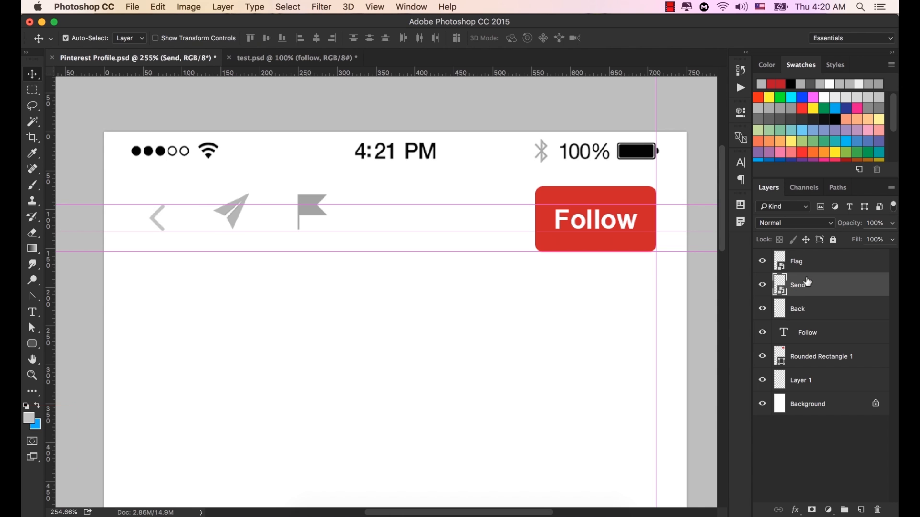
pyautogui.press('super+t')
pyautogui.moveTo(240, 210); pyautogui.dragTo(213, 203)
pyautogui.click(461, 39)
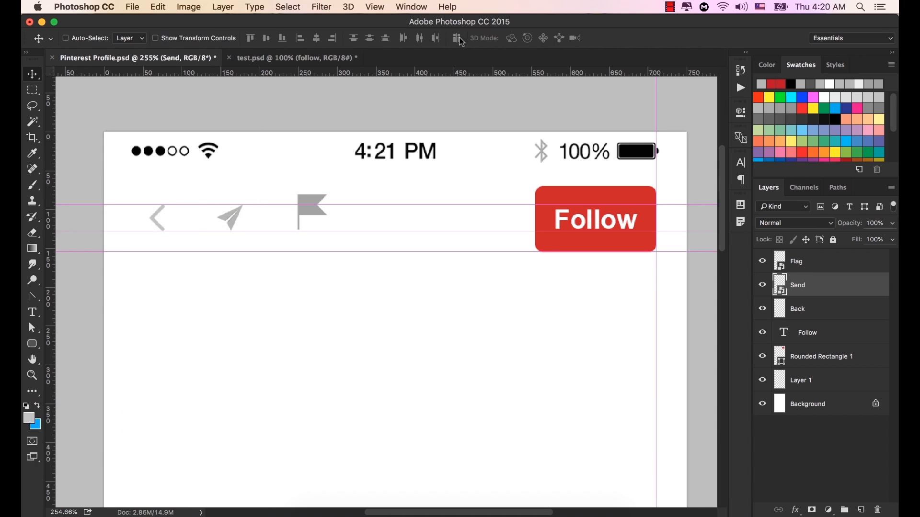
# Scale the Flag icon down to about 28 × 35 px with Free Transform so it fits between the two icon guides
pyautogui.click(795, 262)
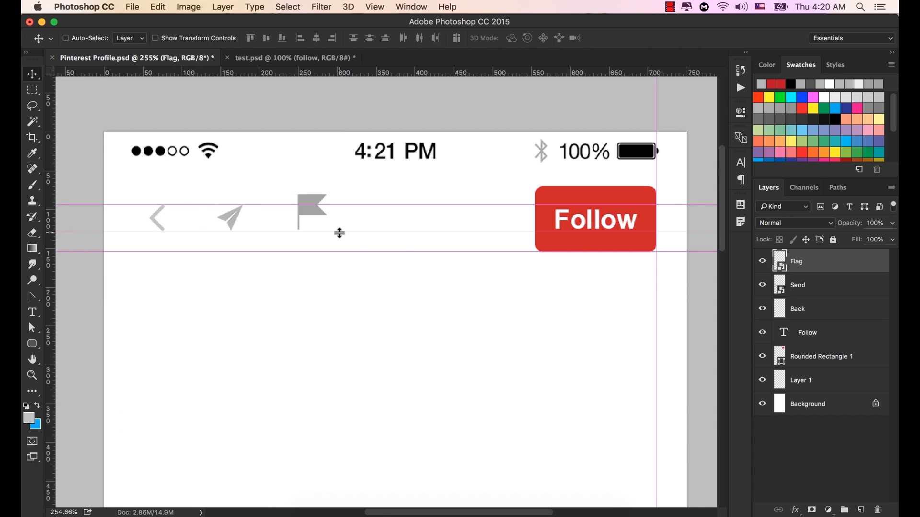
pyautogui.press('super')
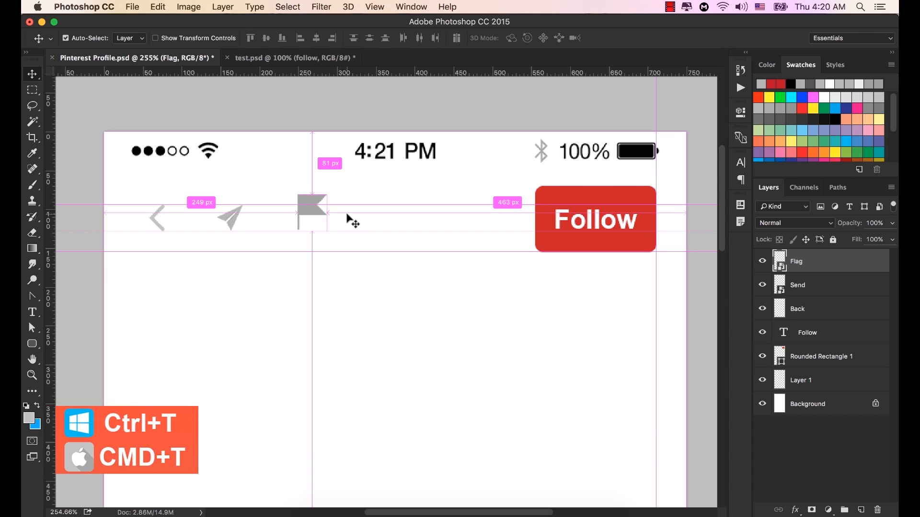
pyautogui.press('super+t')
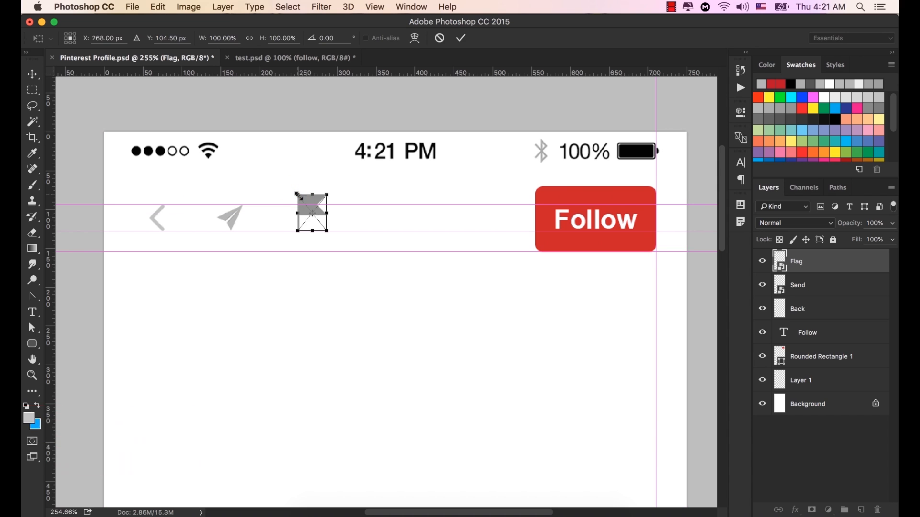
pyautogui.moveTo(297, 194); pyautogui.dragTo(303, 203)
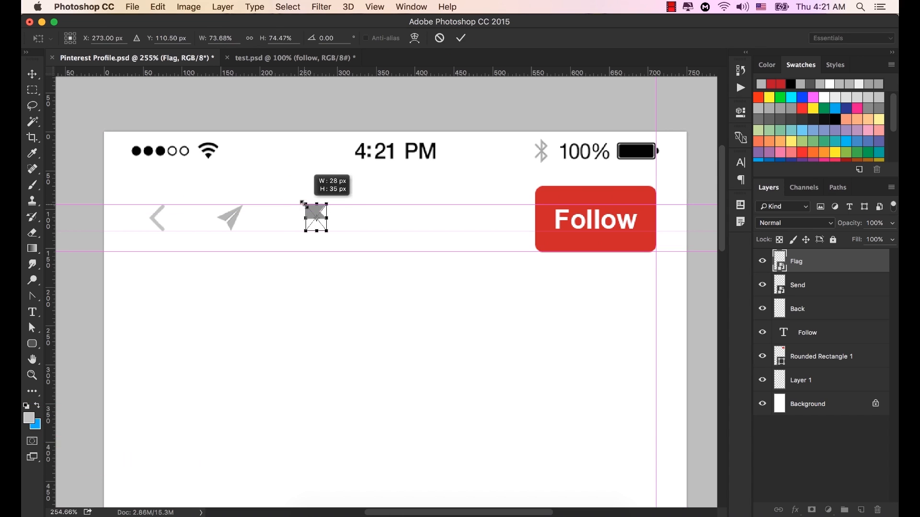
pyautogui.click(461, 38)
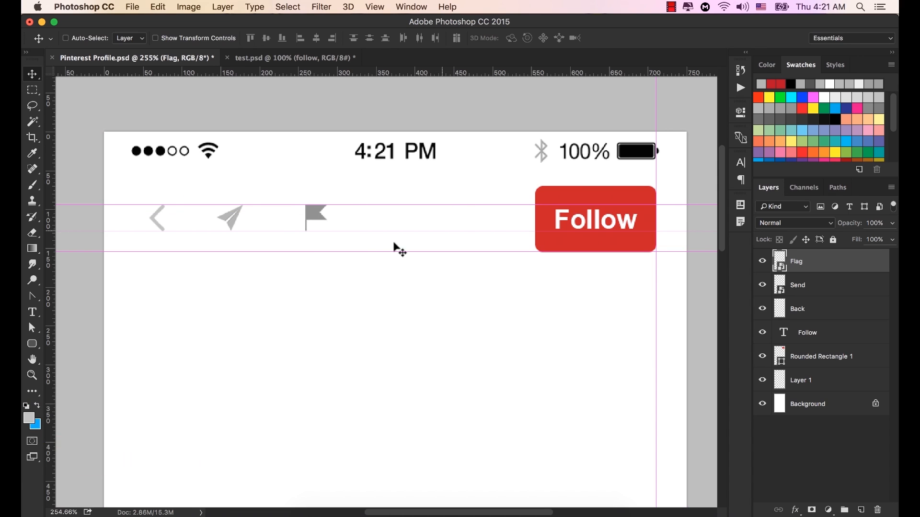
pyautogui.press('super+0')
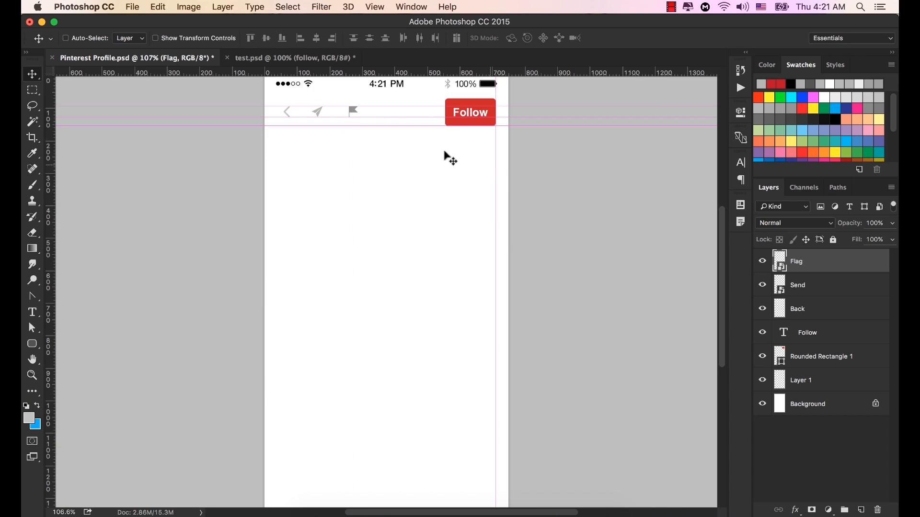
# Nudge the Send and Flag icons slightly to the left, closer to the back arrow
pyautogui.click(802, 287)
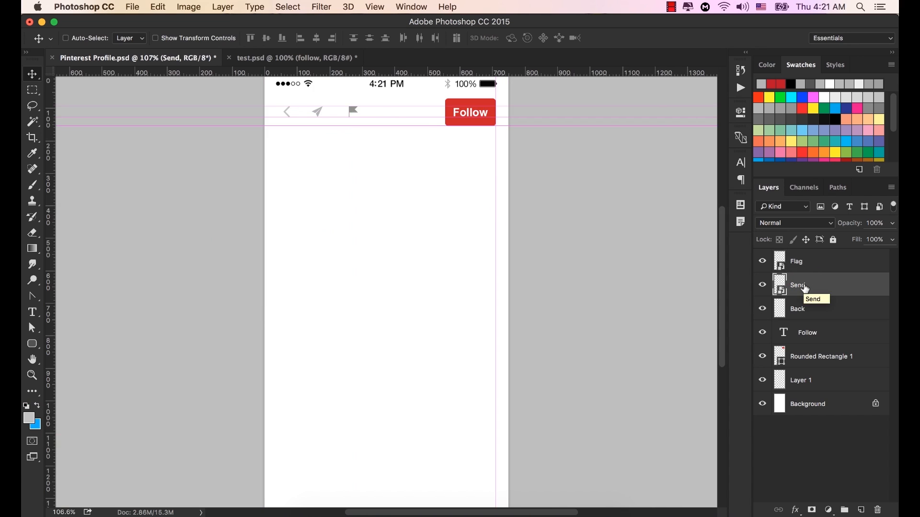
pyautogui.press('Left')
pyautogui.press('Left')
pyautogui.press('Left')
pyautogui.click(813, 271)
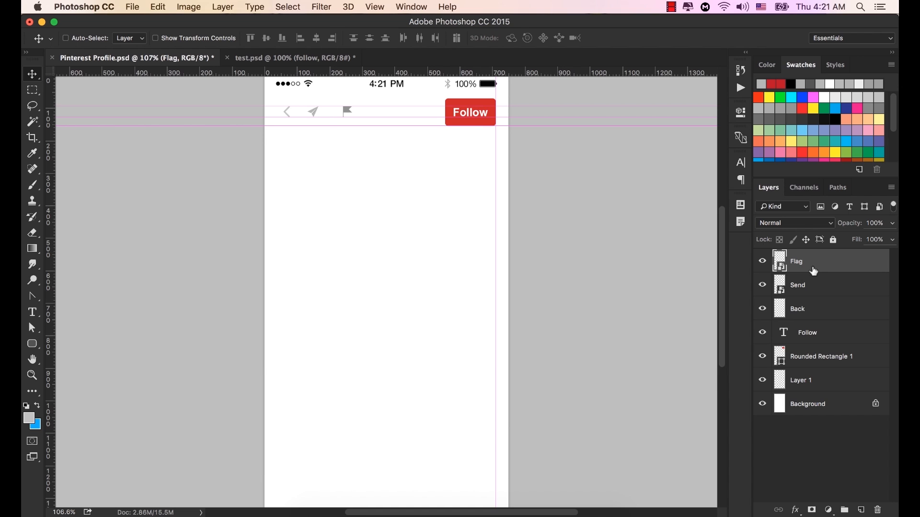
# Add a horizontal guide below the Follow button at about 215 px from the canvas top
pyautogui.press('u')
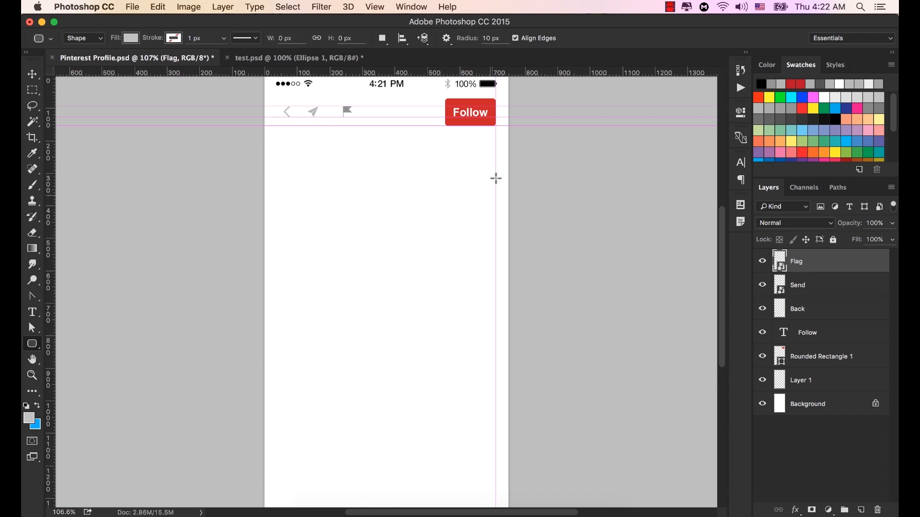
pyautogui.click(33, 72)
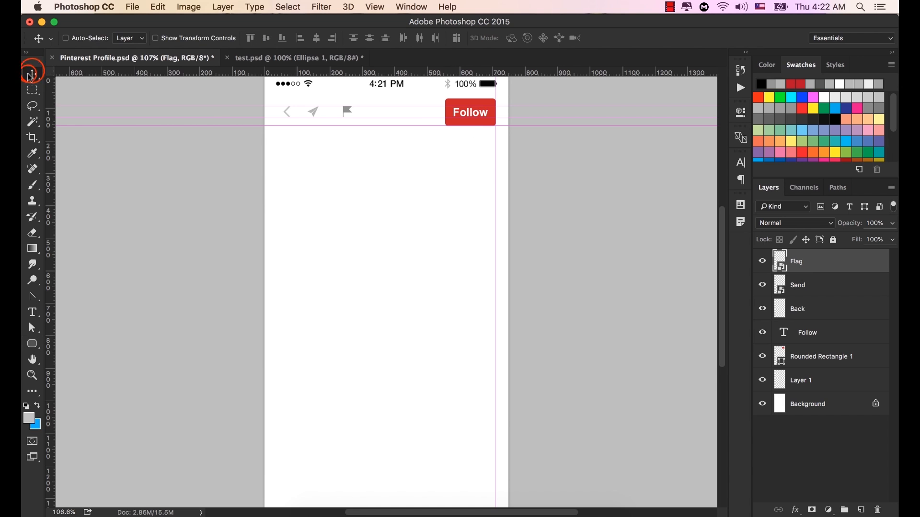
pyautogui.click(160, 71)
pyautogui.moveTo(160, 71); pyautogui.dragTo(183, 145)
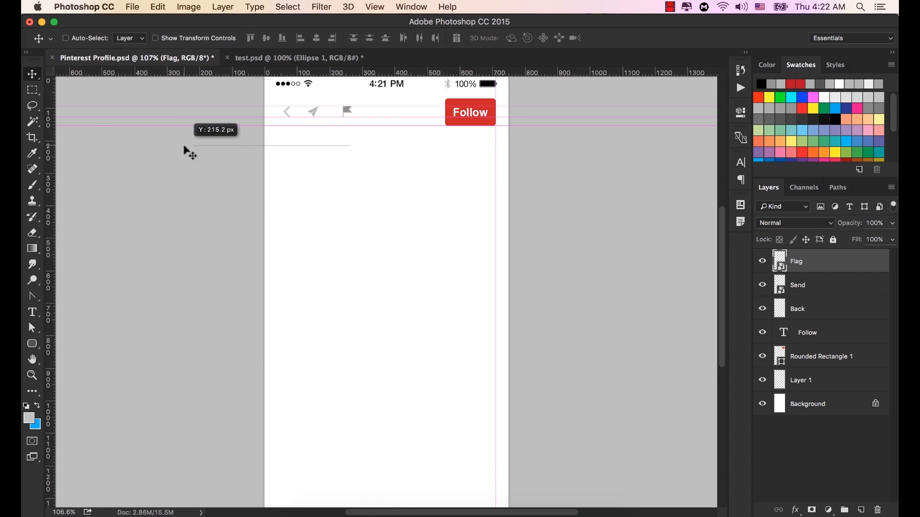
pyautogui.scroll(1, 385, 222)
pyautogui.scroll(5, 385, 222)
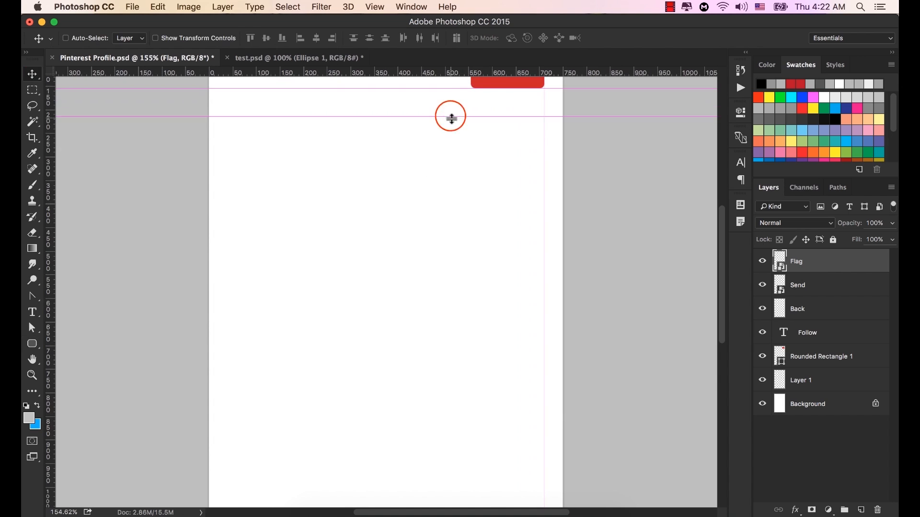
# Settle the horizontal guide below the Follow button and create a 266 × 266 px grey circle with the Ellipse tool beneath it
pyautogui.moveTo(450, 116); pyautogui.dragTo(454, 117)
pyautogui.scroll(-3, 448, 189)
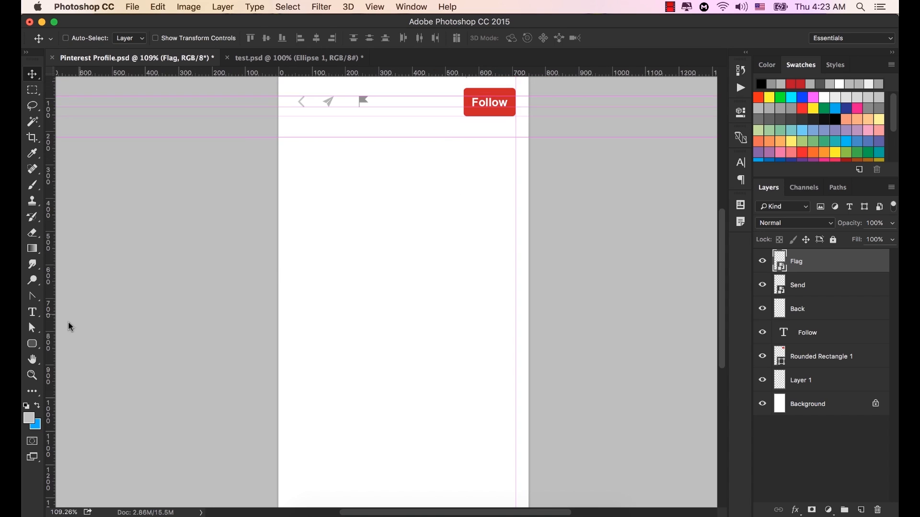
pyautogui.click(32, 344)
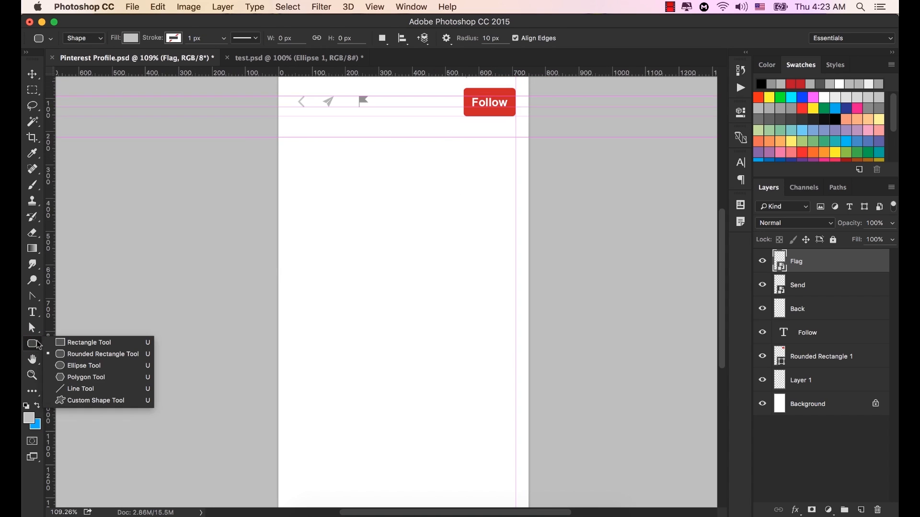
pyautogui.click(95, 371)
pyautogui.click(431, 189)
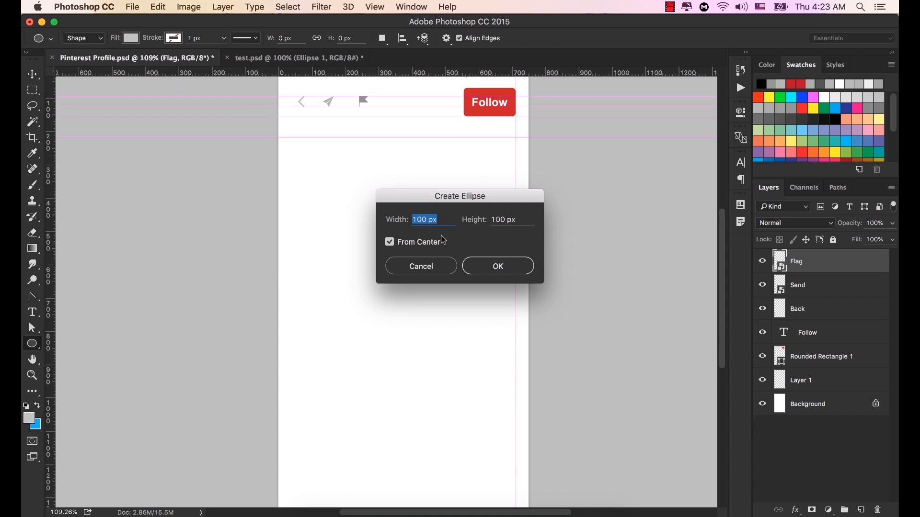
pyautogui.write('266')
pyautogui.press('Tab')
pyautogui.write('2')
pyautogui.press('Return')
pyautogui.click(704, 108)
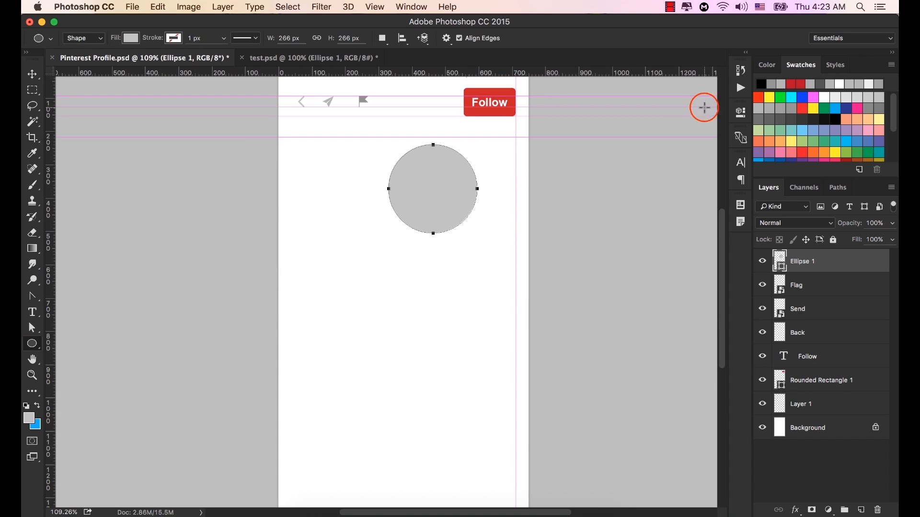
# Move the grey circle so its top edge touches the guide below the Follow button and its outer edge meets the vertical margin guide
pyautogui.click(32, 74)
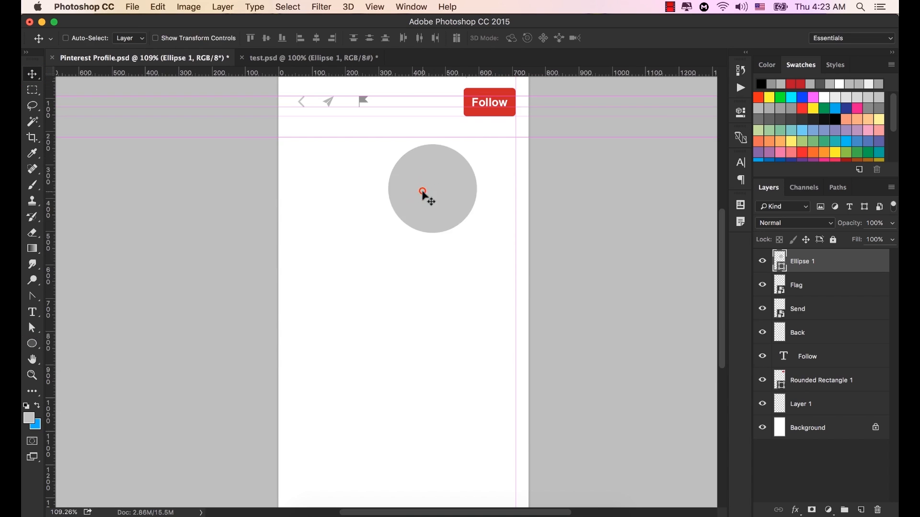
pyautogui.moveTo(422, 192); pyautogui.dragTo(459, 186)
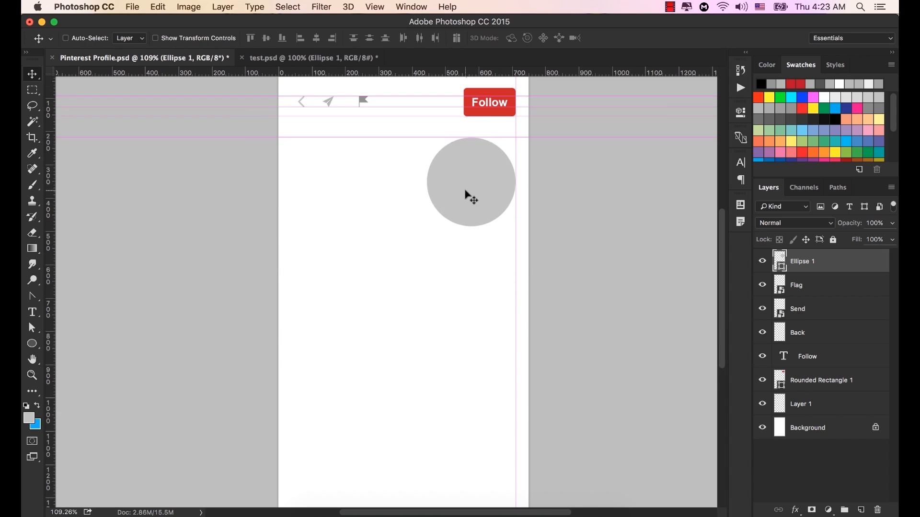
pyautogui.scroll(6, 489, 183)
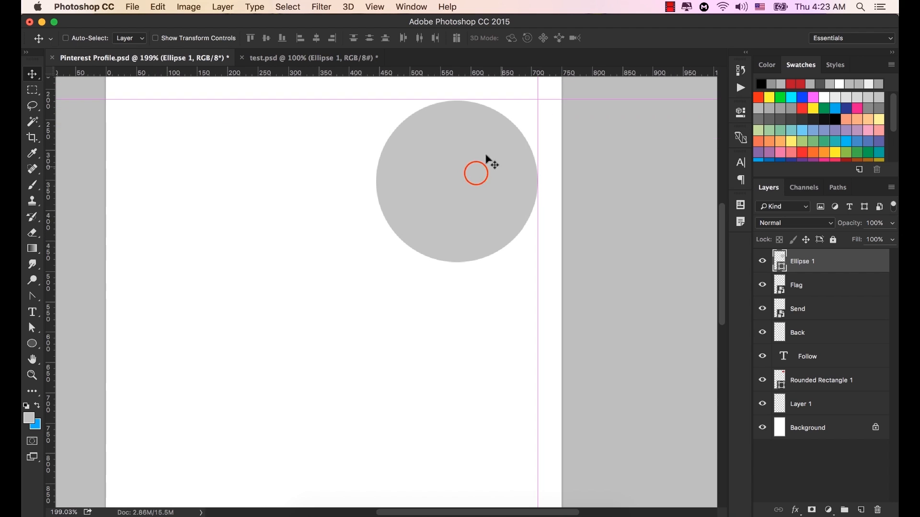
pyautogui.click(476, 174)
pyautogui.press('Up')
pyautogui.press('Up')
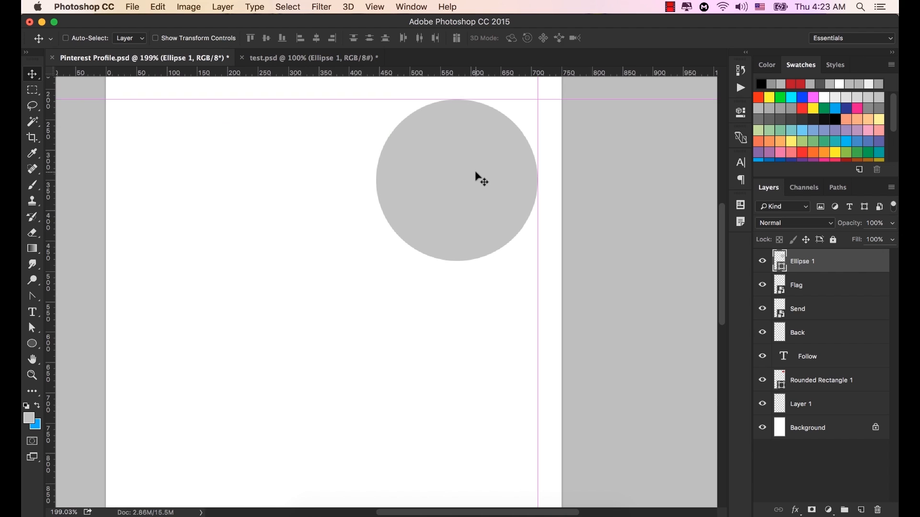
pyautogui.press('Left')
pyautogui.press('Right')
# Switch to Finder and open Shakira.jpg from the Pinterest folder in Photoshop
pyautogui.click(316, 511)
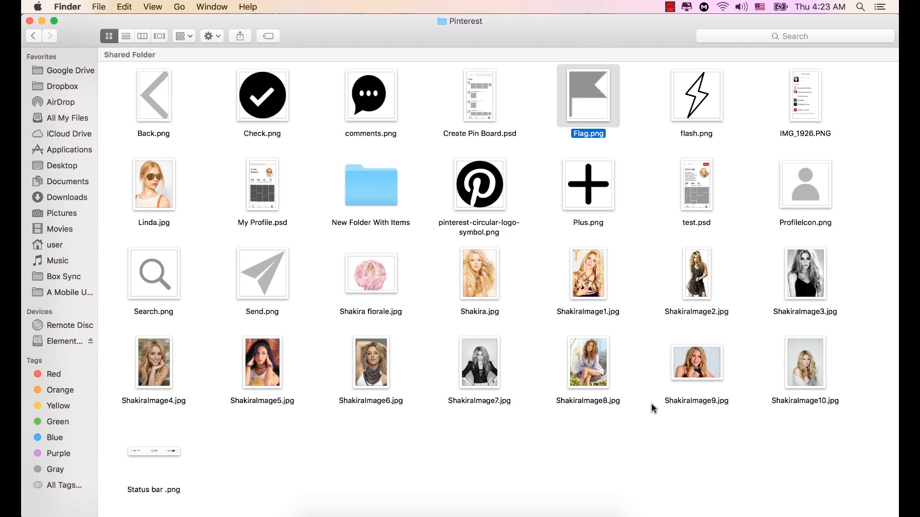
pyautogui.click(480, 264)
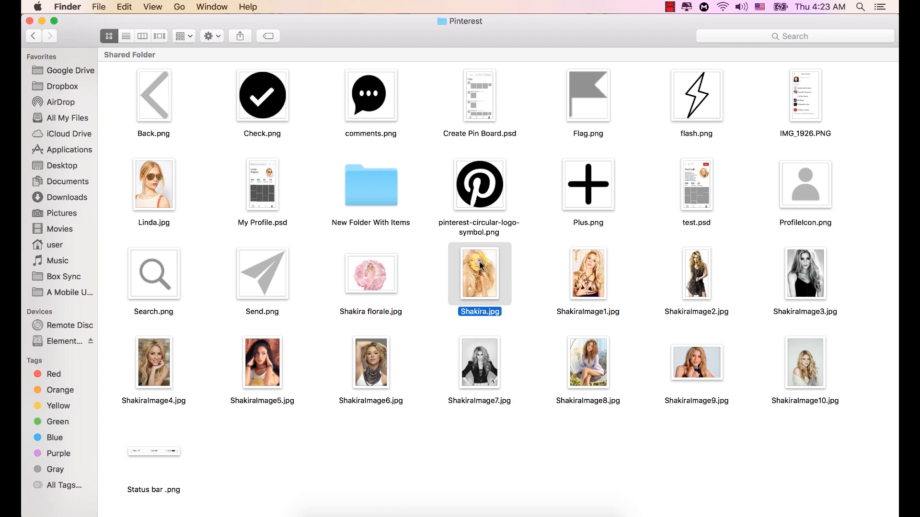
pyautogui.rightClick(480, 264)
pyautogui.moveTo(582, 279)
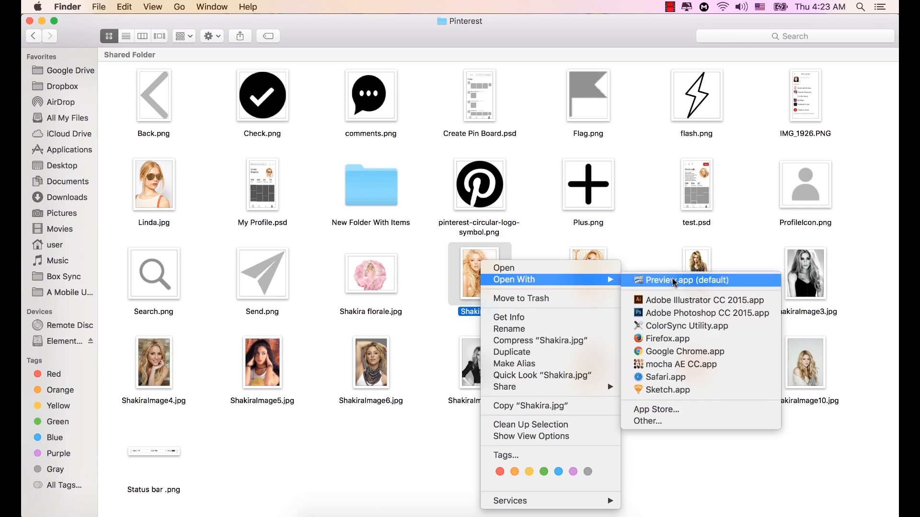
pyautogui.click(669, 314)
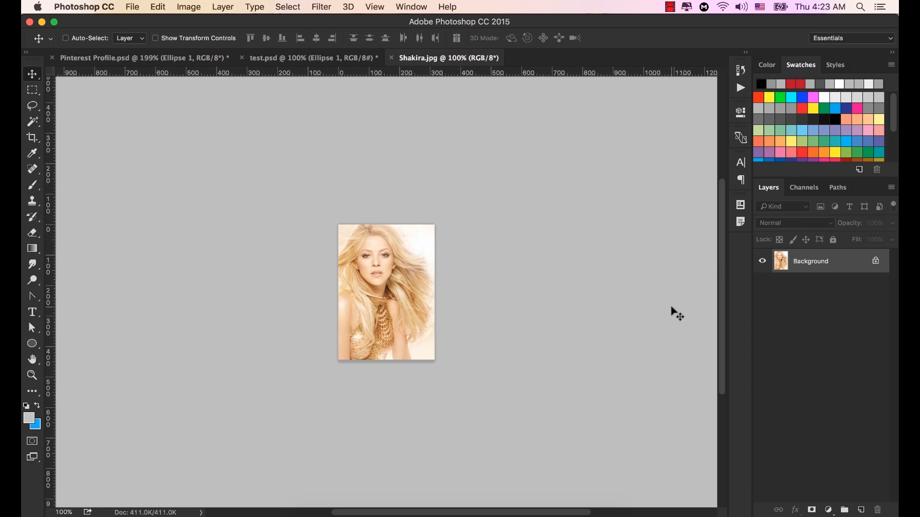
# Unlock the photo's background layer and move the photo into Pinterest Profile.psd over the grey circle
pyautogui.click(876, 261)
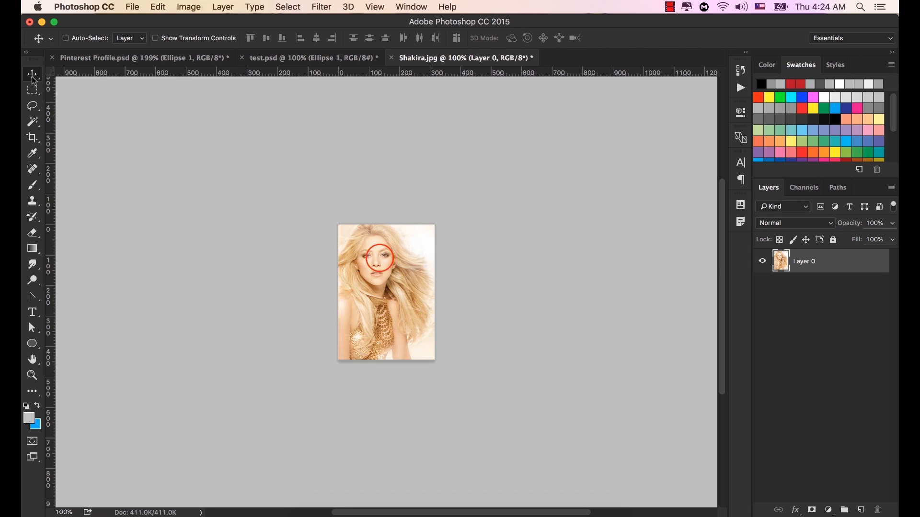
pyautogui.moveTo(364, 266); pyautogui.dragTo(379, 140)
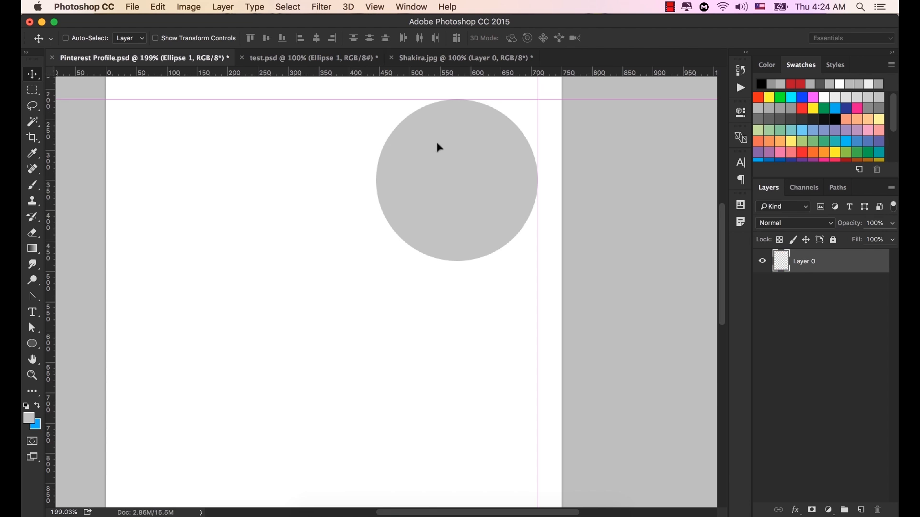
pyautogui.moveTo(459, 142); pyautogui.dragTo(478, 233)
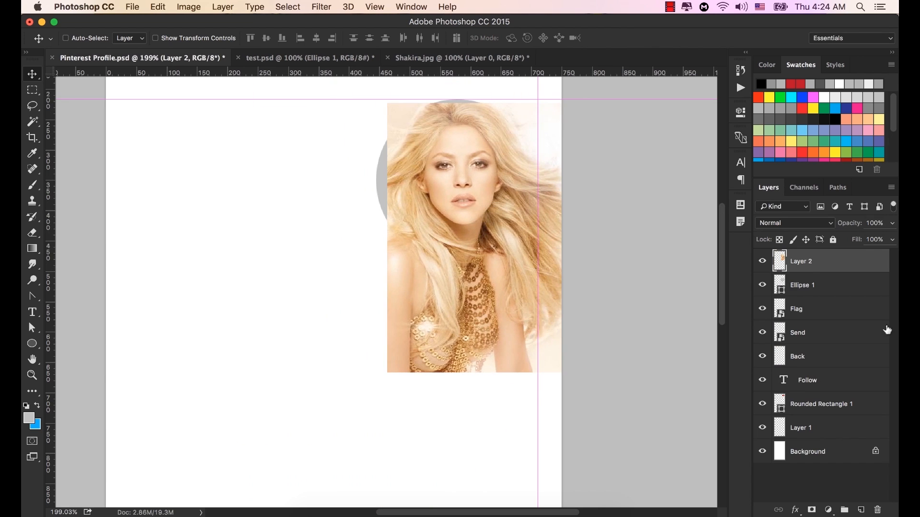
pyautogui.click(810, 287)
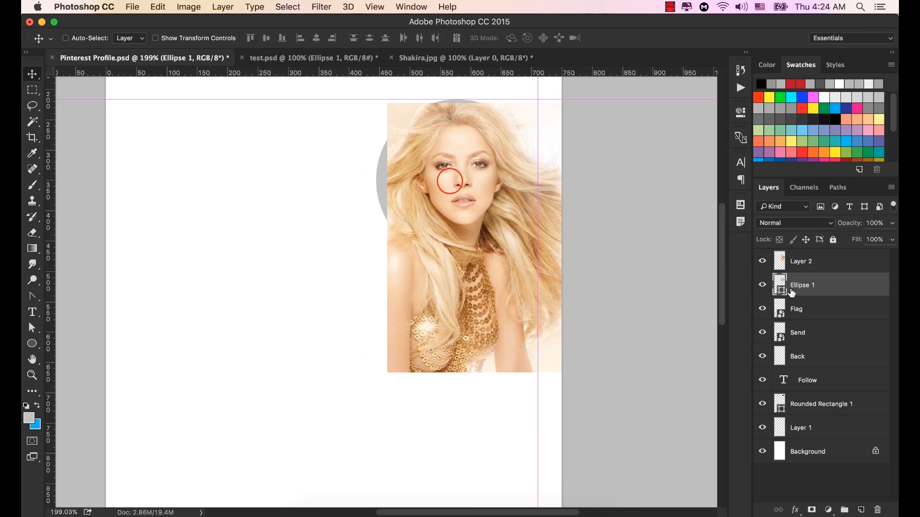
pyautogui.moveTo(448, 184); pyautogui.dragTo(352, 270)
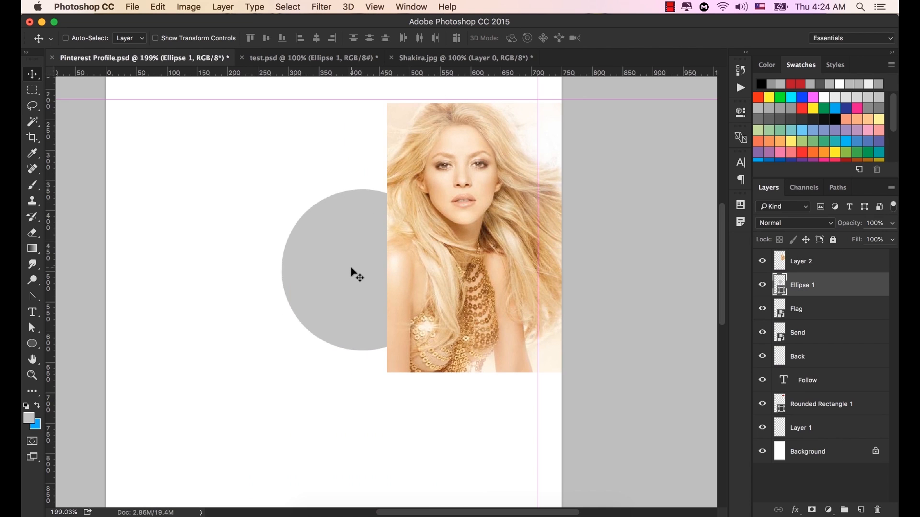
pyautogui.press('super+z')
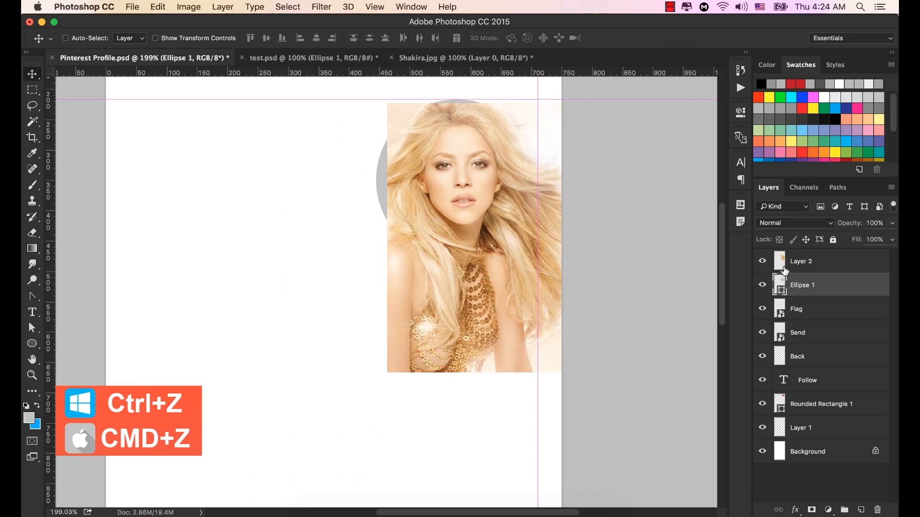
# Position the photo layer over the circle, clip it to the Ellipse 1 layer and centre the face inside the circle
pyautogui.click(840, 262)
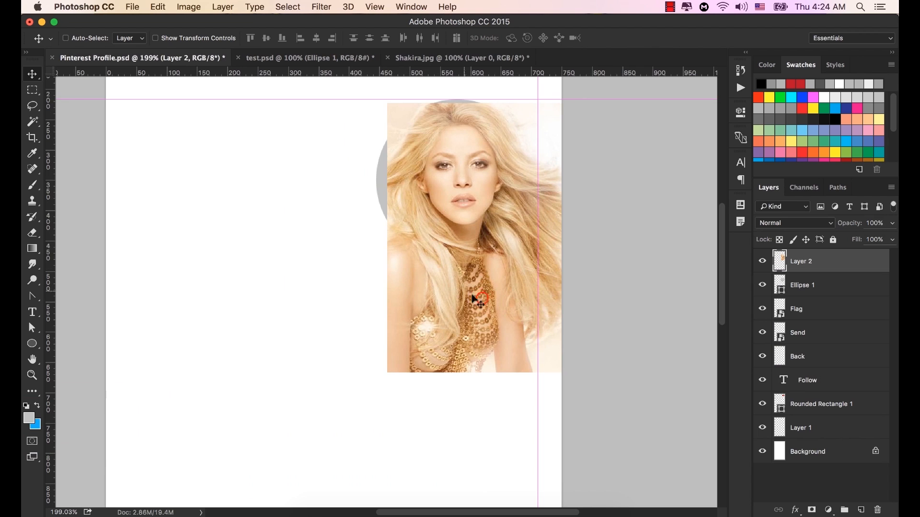
pyautogui.moveTo(481, 306); pyautogui.dragTo(467, 269)
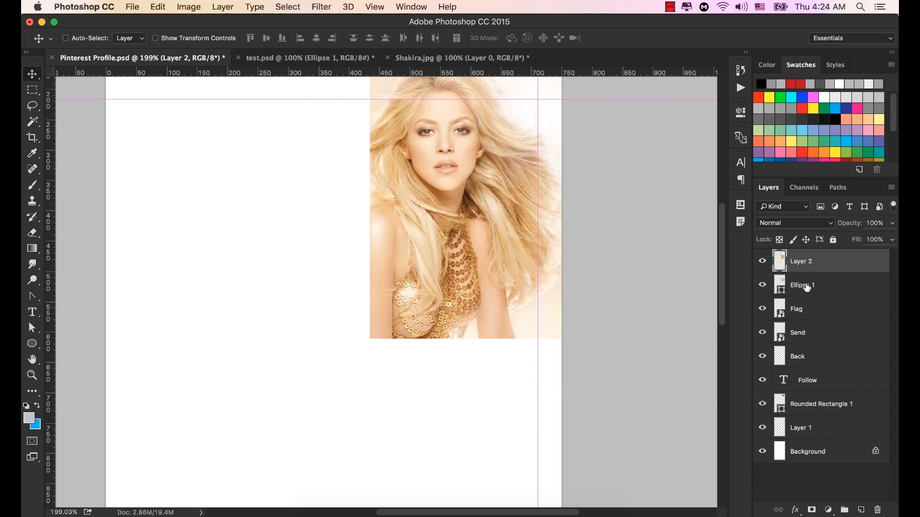
pyautogui.rightClick(847, 261)
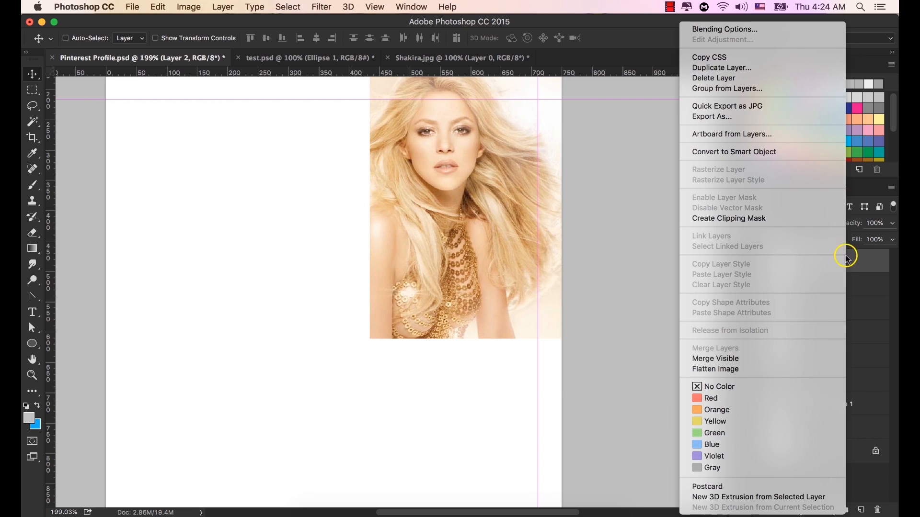
pyautogui.click(720, 220)
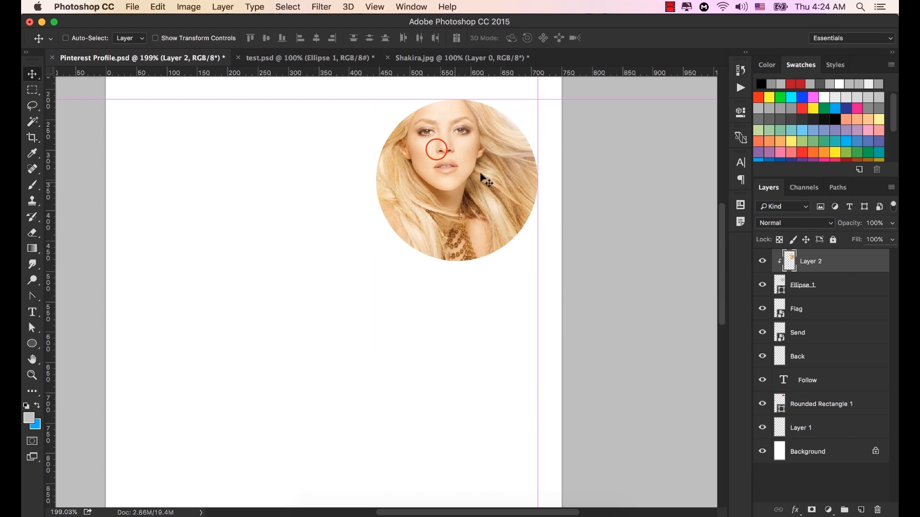
pyautogui.moveTo(431, 153); pyautogui.dragTo(447, 182)
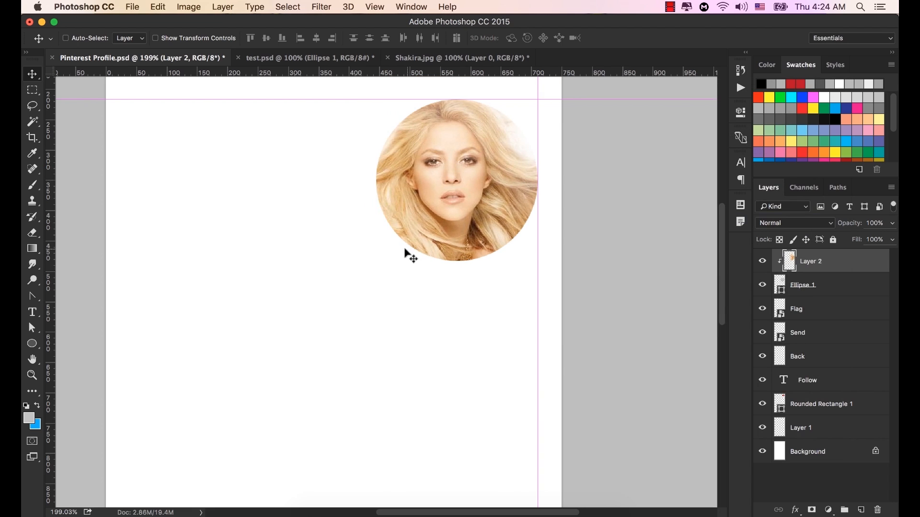
# Add the text "Shakira" in 59 px Arial Bold beside the round profile photo, under the header icons
pyautogui.scroll(-5, 406, 253)
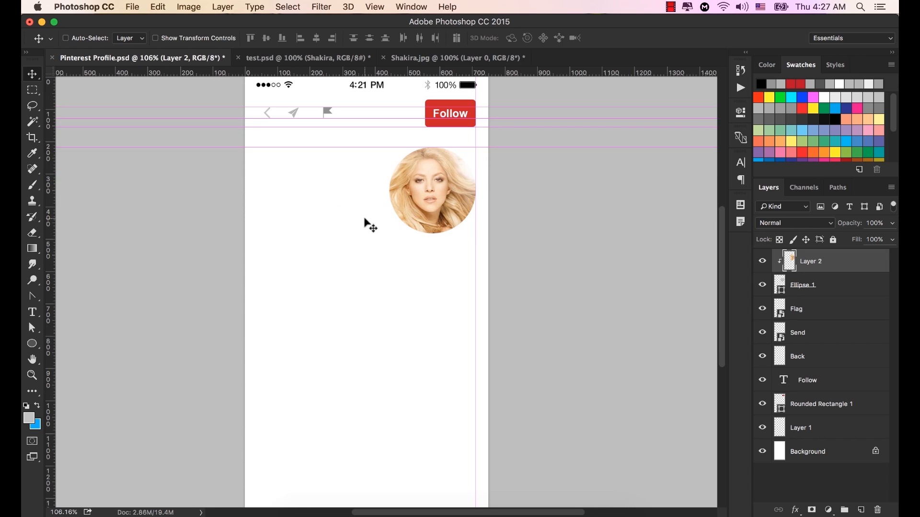
pyautogui.click(32, 312)
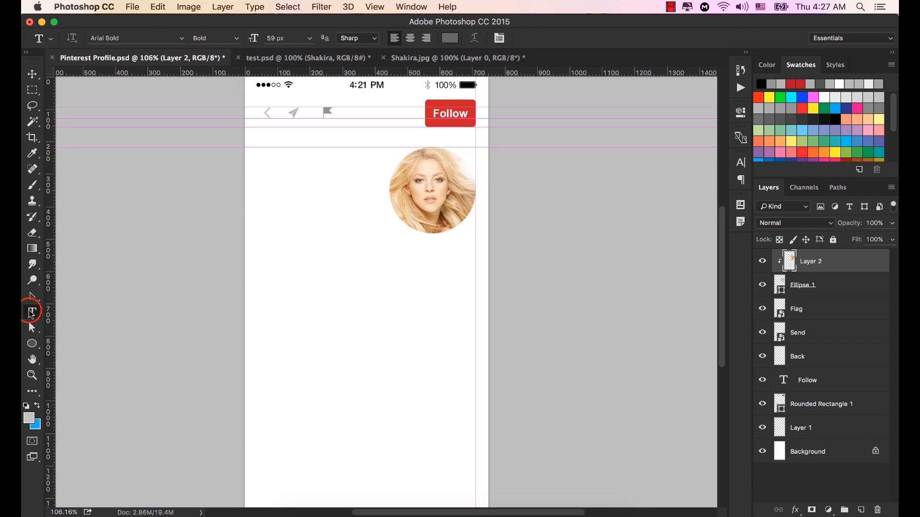
pyautogui.click(277, 175)
pyautogui.write('Shakira')
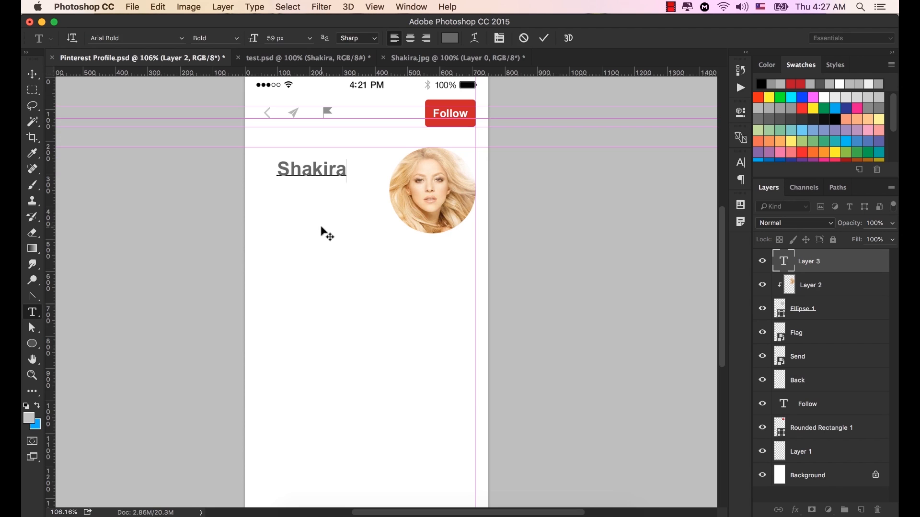
pyautogui.press('super+Return')
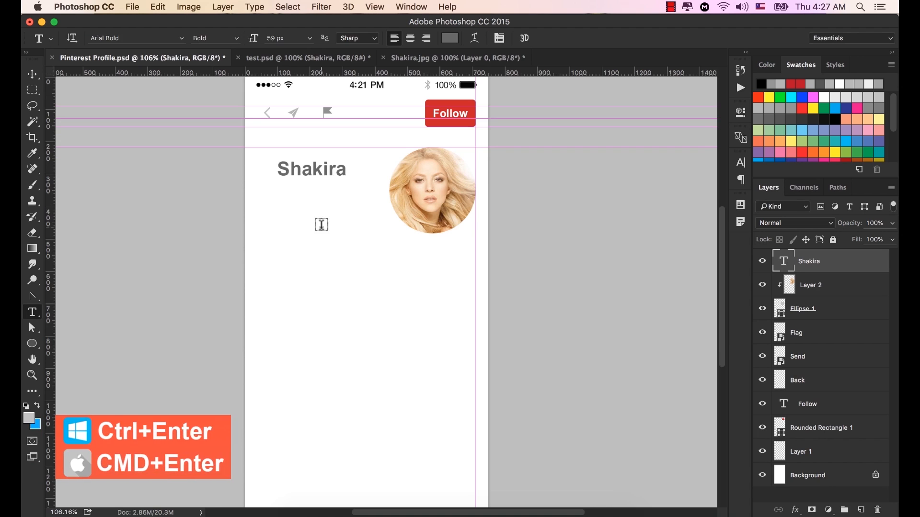
# Examine the font, size and hex colour settings of the Shakira text layer
pyautogui.click(740, 163)
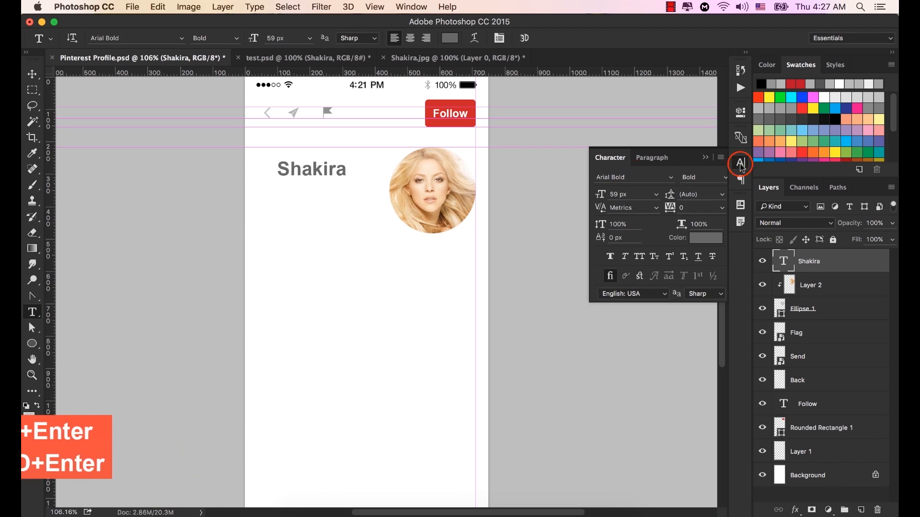
pyautogui.moveTo(638, 177); pyautogui.dragTo(573, 174)
pyautogui.click(643, 177)
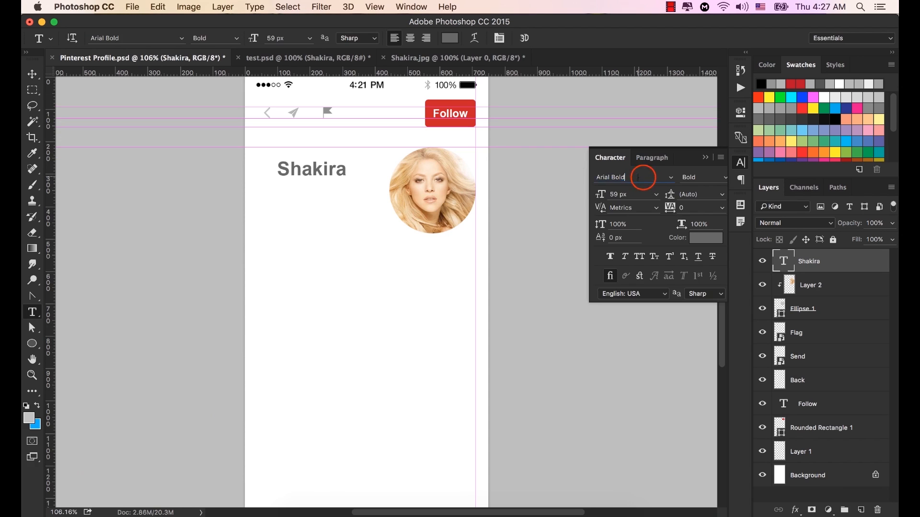
pyautogui.moveTo(643, 178); pyautogui.dragTo(578, 176)
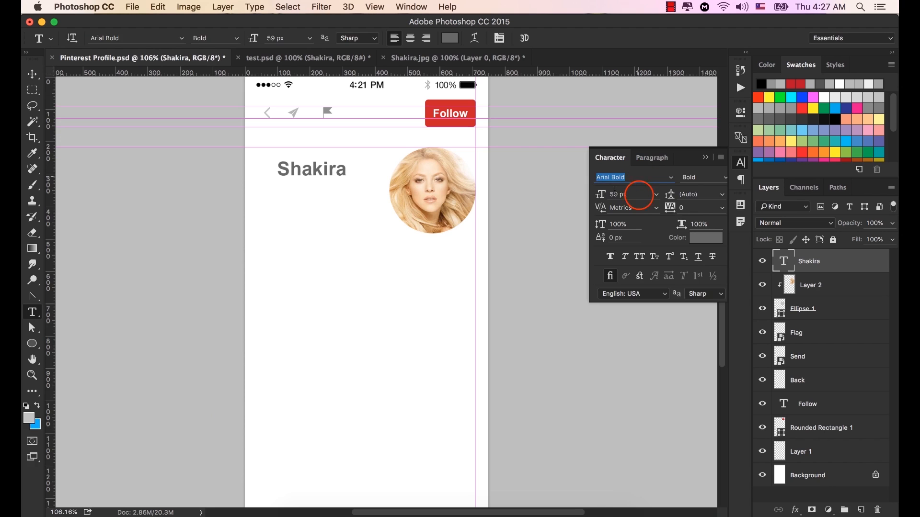
pyautogui.moveTo(640, 195); pyautogui.dragTo(579, 188)
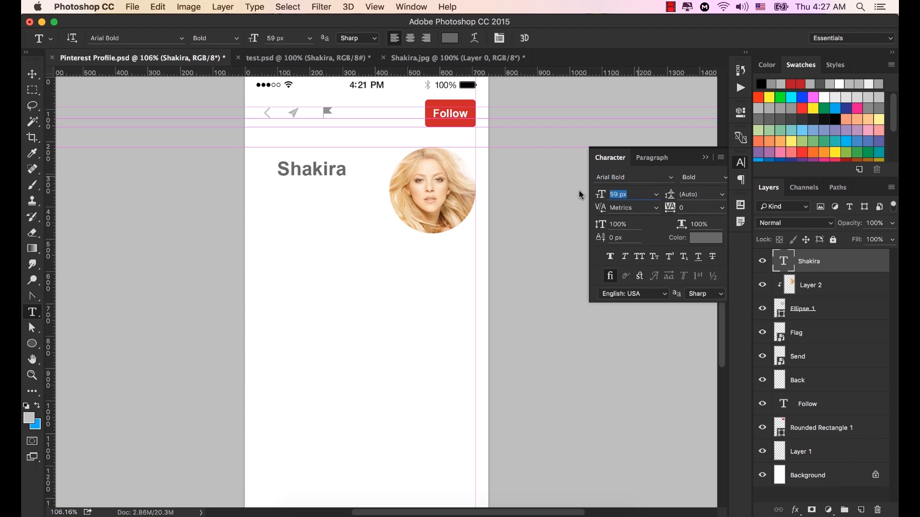
pyautogui.click(711, 239)
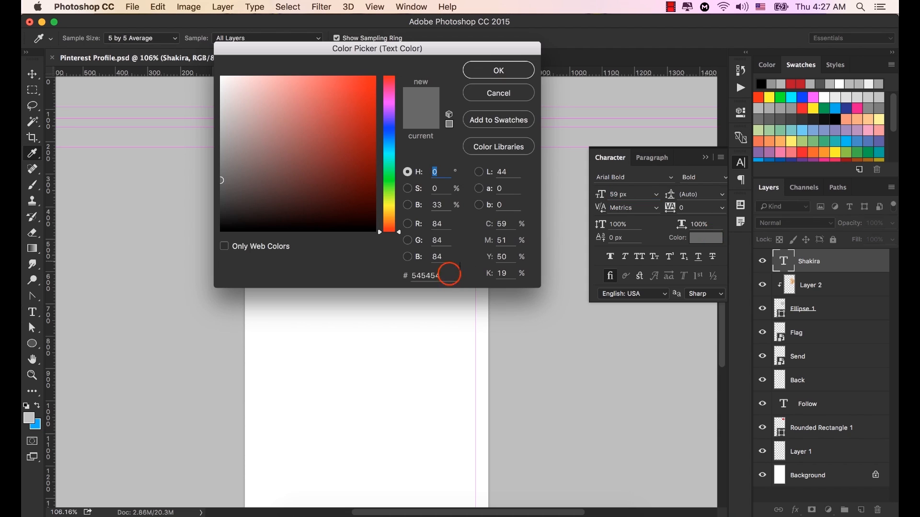
pyautogui.moveTo(449, 275); pyautogui.dragTo(367, 279)
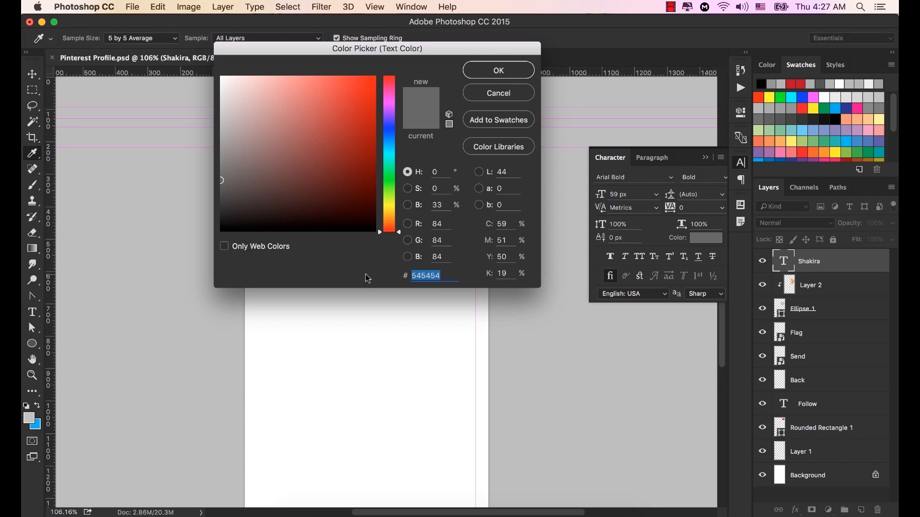
pyautogui.click(499, 70)
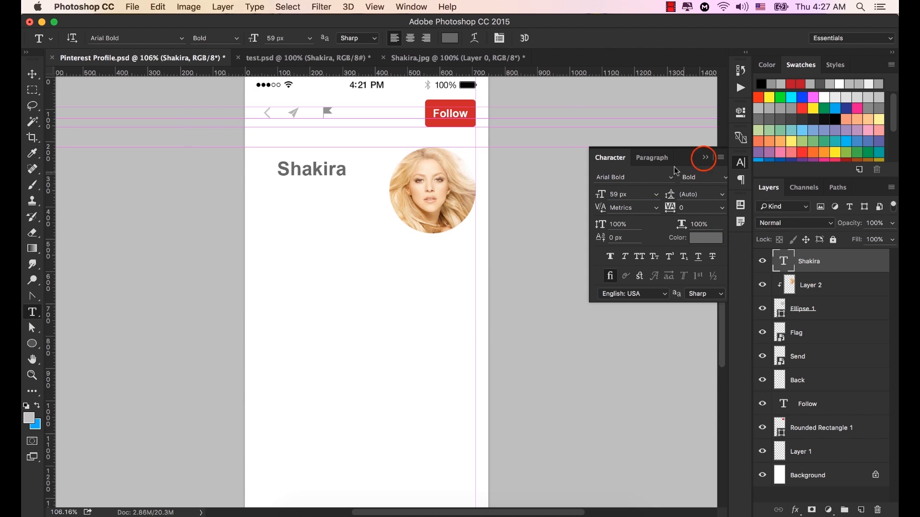
pyautogui.click(705, 158)
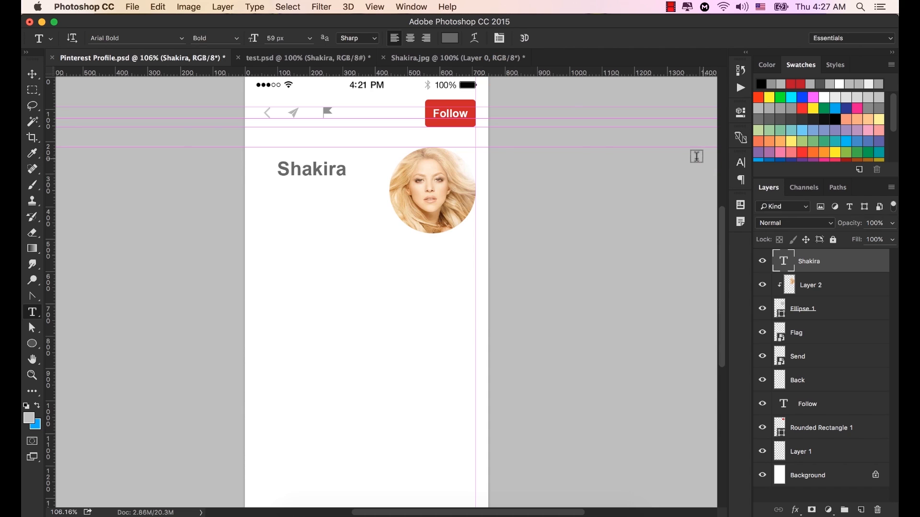
# Move the Shakira text slightly up and toward the screen's left margin, beneath the back arrow
pyautogui.click(32, 75)
pyautogui.click(307, 171)
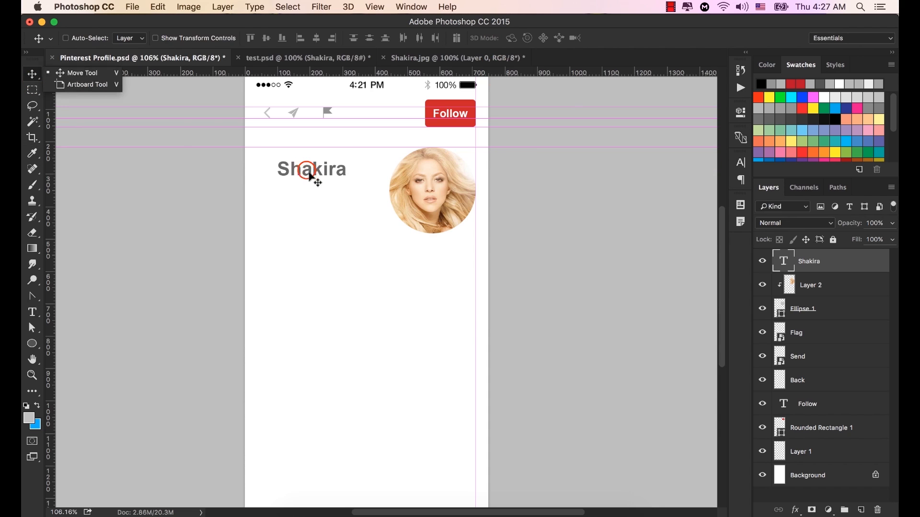
pyautogui.moveTo(304, 168); pyautogui.dragTo(298, 164)
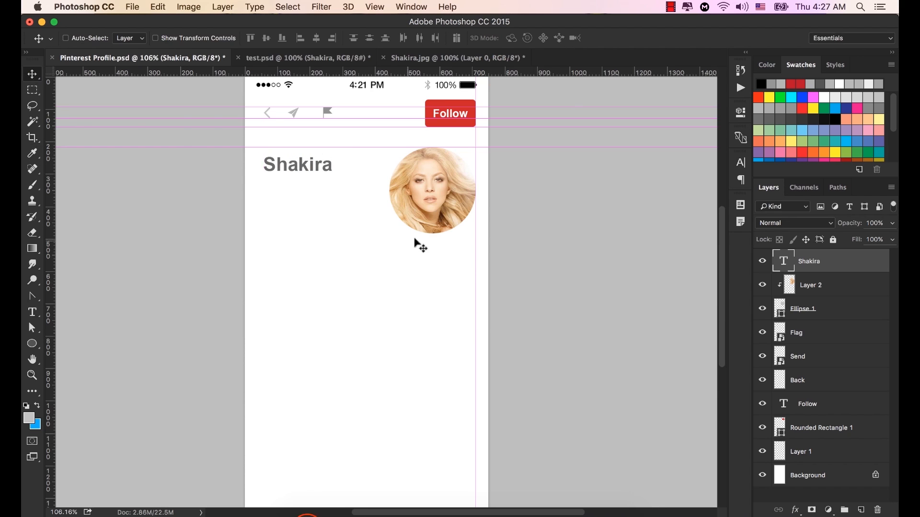
# Switch to the Pinterest folder in Finder and open Check.png in Photoshop
pyautogui.click(322, 503)
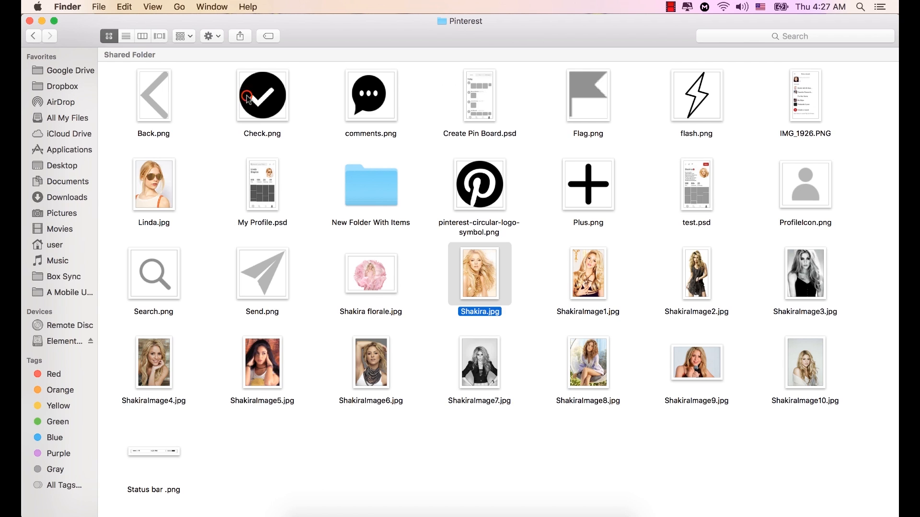
pyautogui.click(271, 96)
pyautogui.rightClick(267, 92)
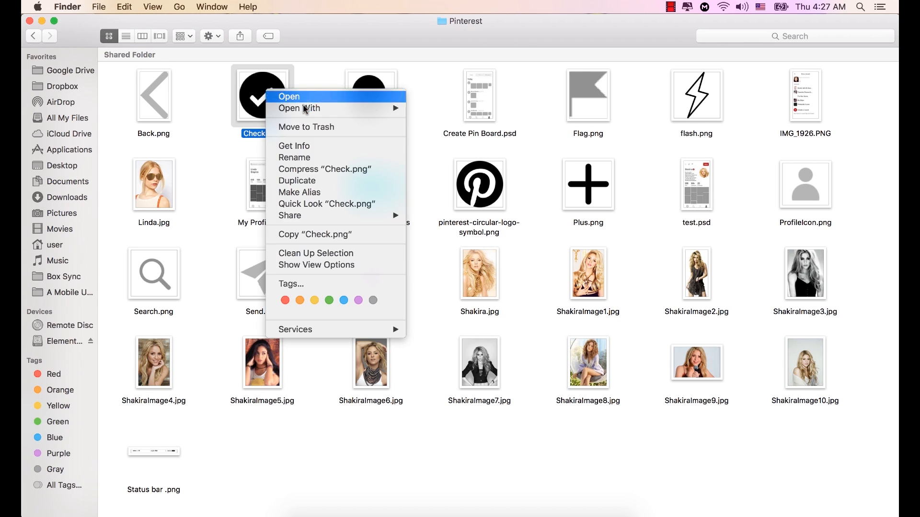
pyautogui.moveTo(386, 108)
pyautogui.click(436, 142)
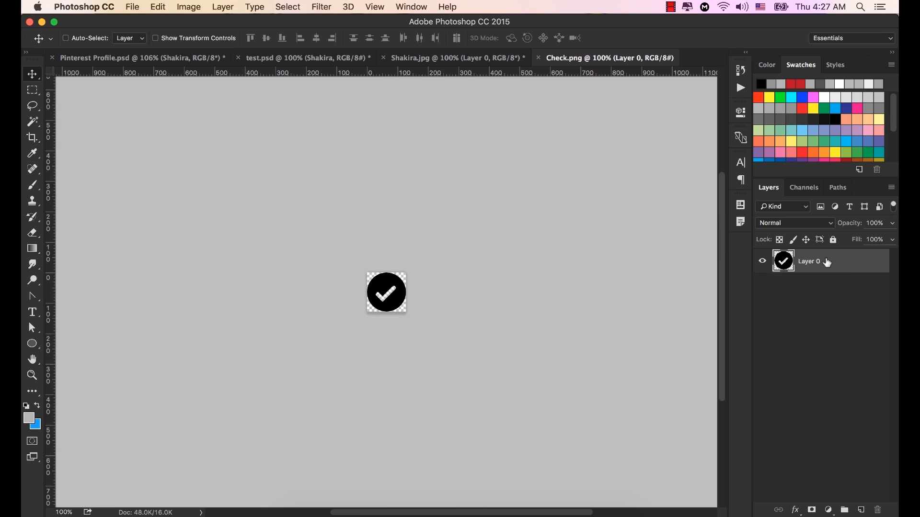
# Convert the check icon layer to a smart object and move it into Pinterest Profile.psd beside the name Shakira
pyautogui.rightClick(831, 263)
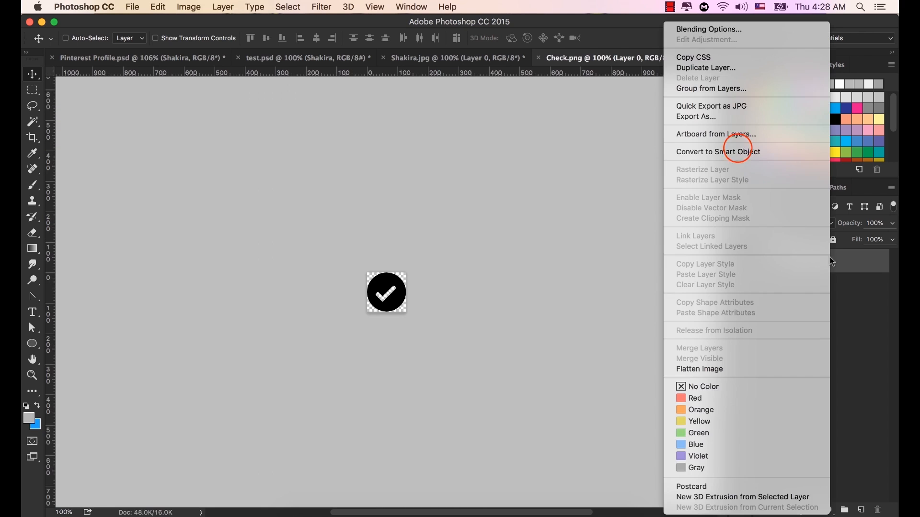
pyautogui.click(735, 148)
pyautogui.moveTo(364, 290); pyautogui.dragTo(100, 59)
pyautogui.moveTo(345, 139); pyautogui.dragTo(427, 268)
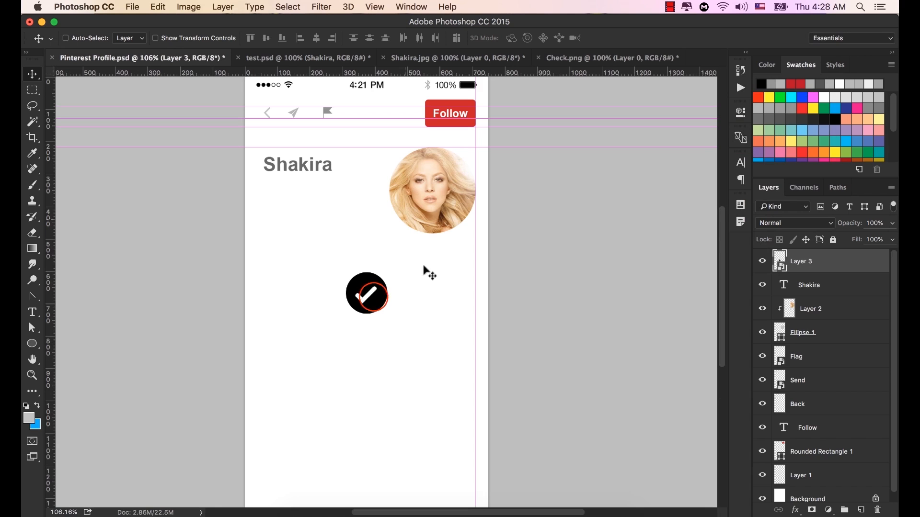
pyautogui.moveTo(375, 302); pyautogui.dragTo(364, 170)
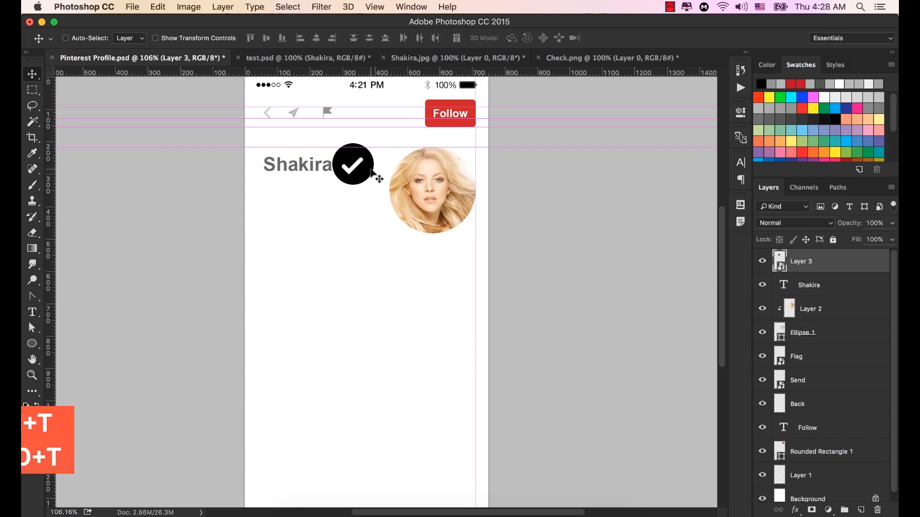
# Scale the check icon down about its centre to suit the name text and rename its layer Check
pyautogui.press('super+t')
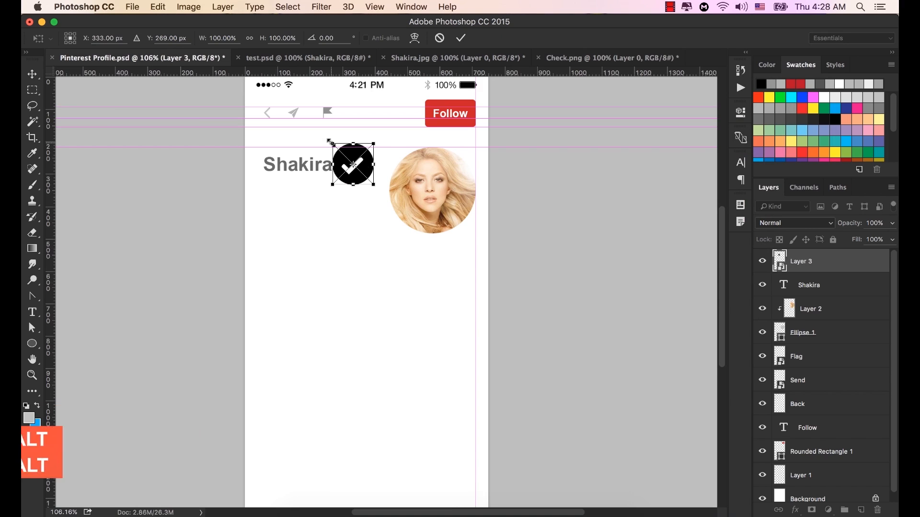
pyautogui.moveTo(331, 143); pyautogui.dragTo(353, 170)
pyautogui.click(461, 41)
pyautogui.scroll(5, 349, 170)
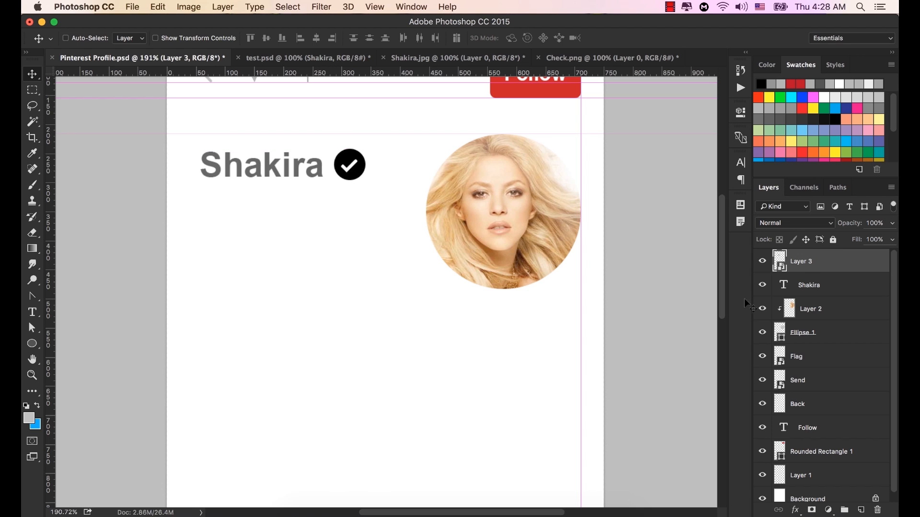
pyautogui.doubleClick(797, 264)
pyautogui.press('Return')
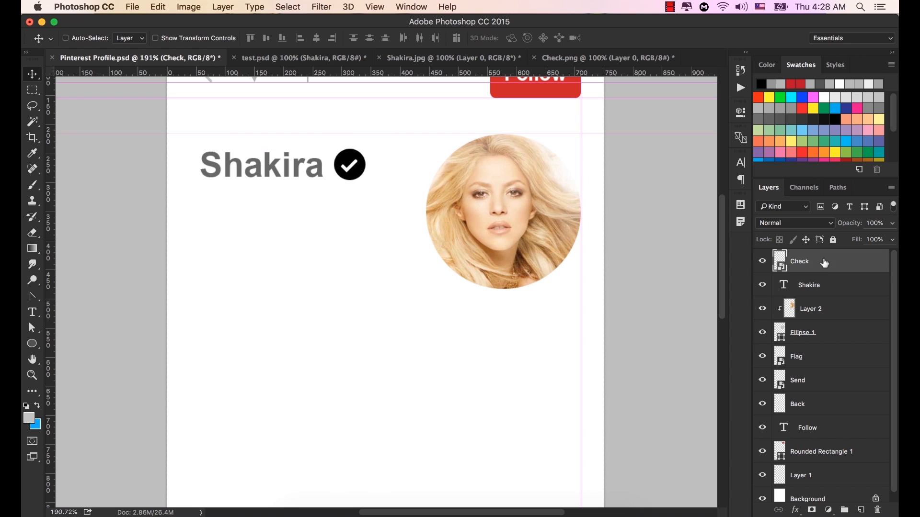
# Apply a Color Overlay to the Check layer in the red bd081c sampled from the Follow button
pyautogui.click(796, 511)
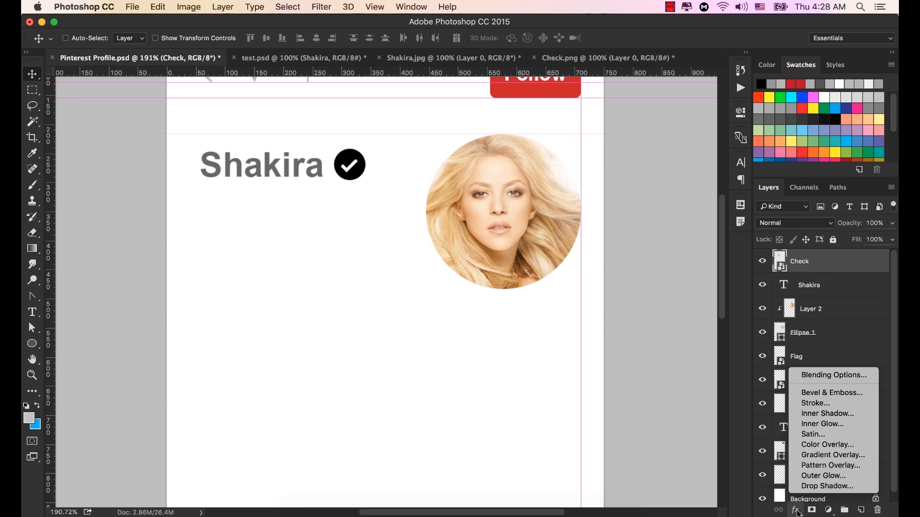
pyautogui.click(828, 447)
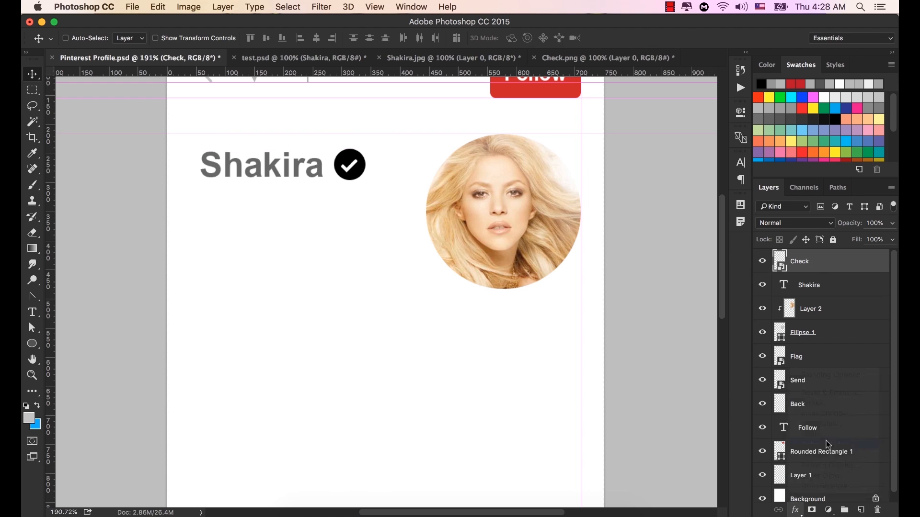
pyautogui.moveTo(517, 76); pyautogui.dragTo(555, 140)
pyautogui.click(578, 181)
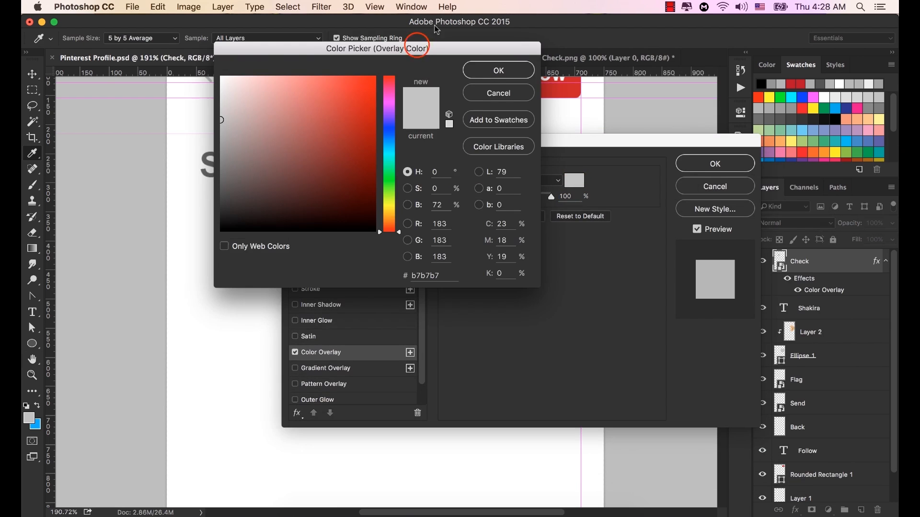
pyautogui.moveTo(418, 48); pyautogui.dragTo(461, 147)
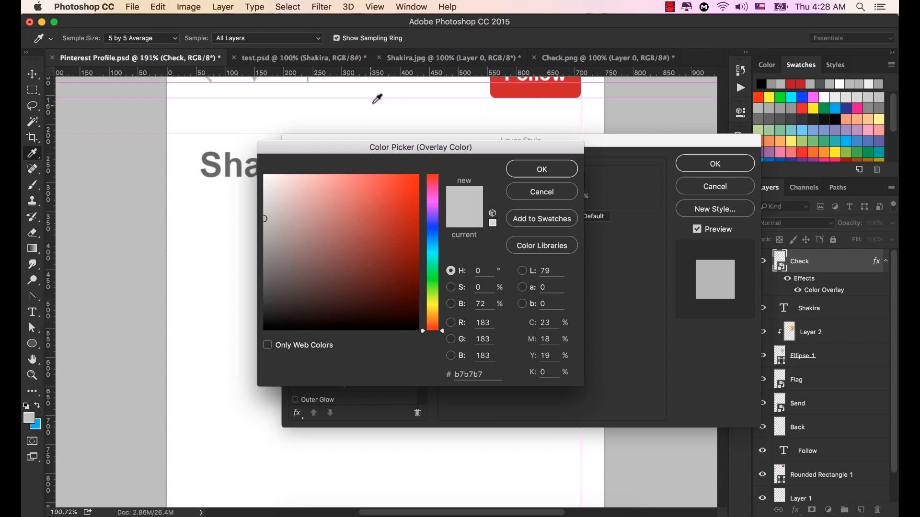
pyautogui.click(546, 86)
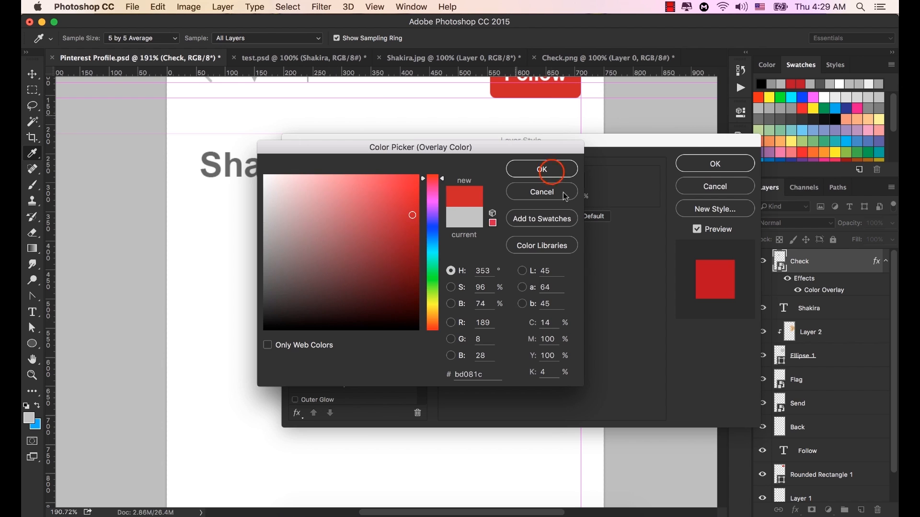
pyautogui.click(541, 169)
pyautogui.click(709, 164)
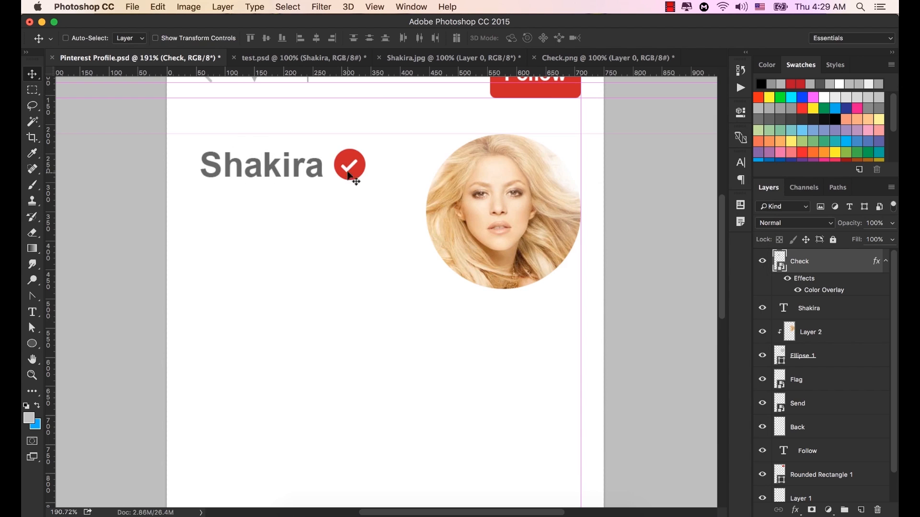
# Add a vertical guide for the screen's left margin, just left of the back arrow and name
pyautogui.scroll(-5, 348, 174)
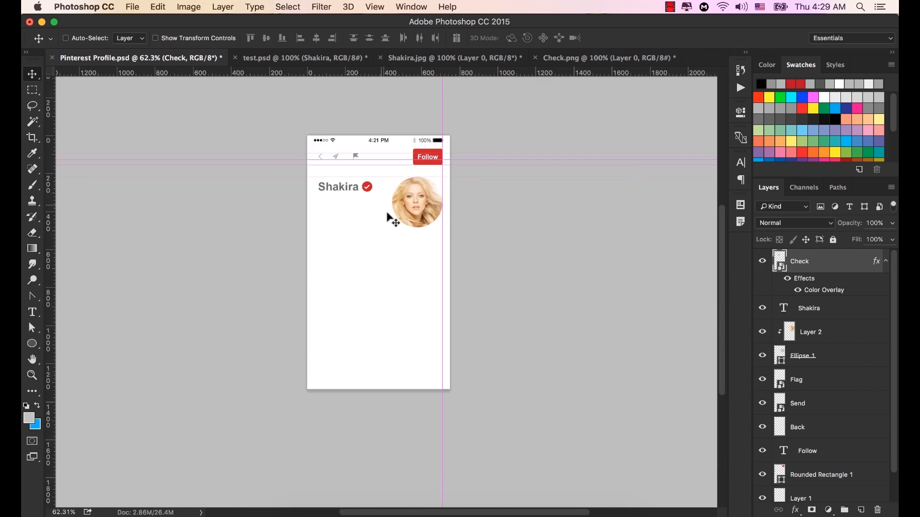
pyautogui.scroll(3, 391, 220)
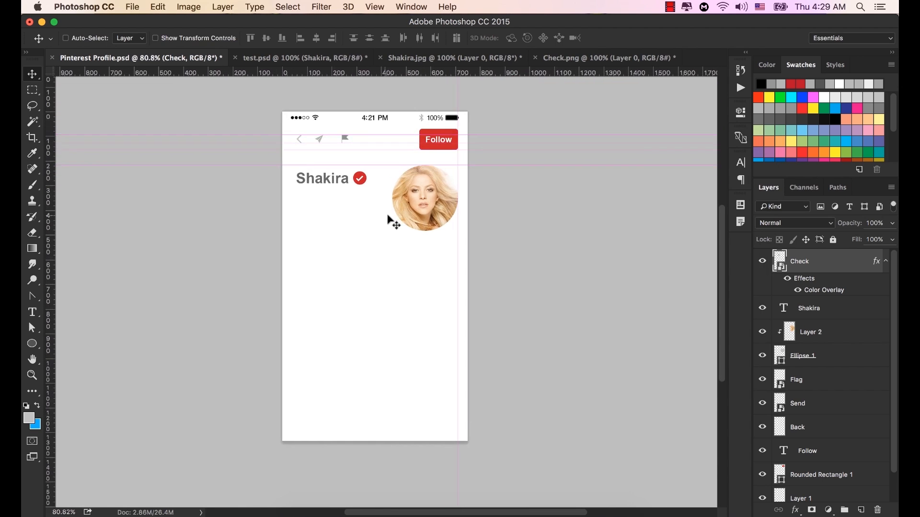
pyautogui.scroll(2, 390, 221)
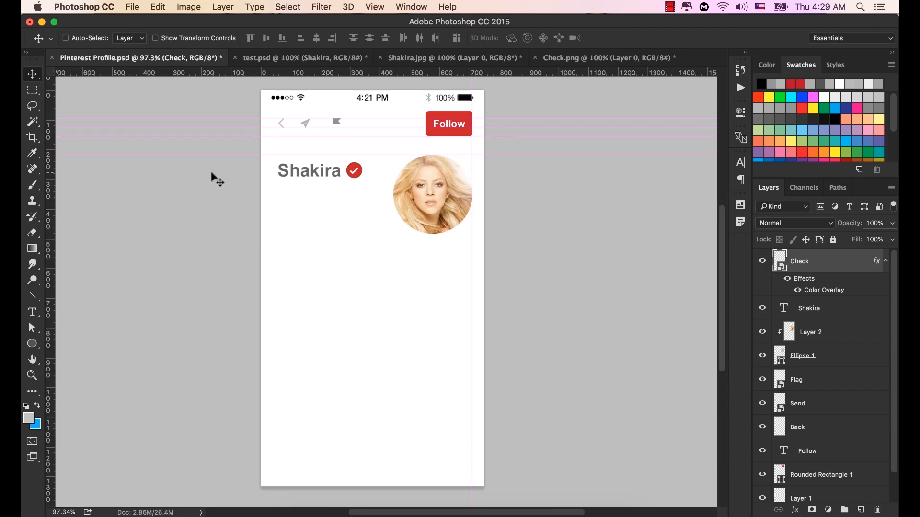
pyautogui.moveTo(50, 209); pyautogui.dragTo(273, 246)
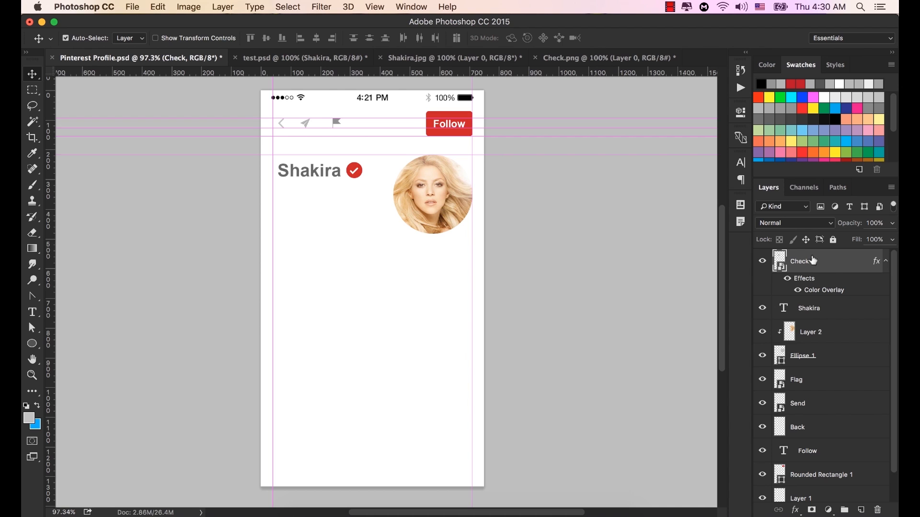
# Select the Check and Shakira layers together and nudge them left until the name aligns with the new margin guide
pyautogui.keyDown('shift'); pyautogui.click(817, 309); pyautogui.keyUp('shift')
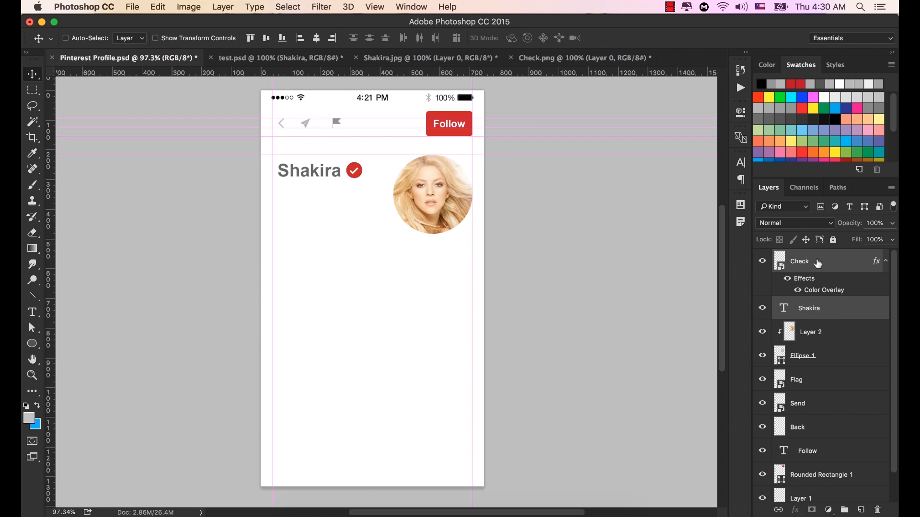
pyautogui.press('Left')
pyautogui.press('Left')
pyautogui.press('Left')
pyautogui.press('Left')
pyautogui.press('Left')
pyautogui.press('Left')
pyautogui.press('Left')
pyautogui.press('Left')
pyautogui.press('Left')
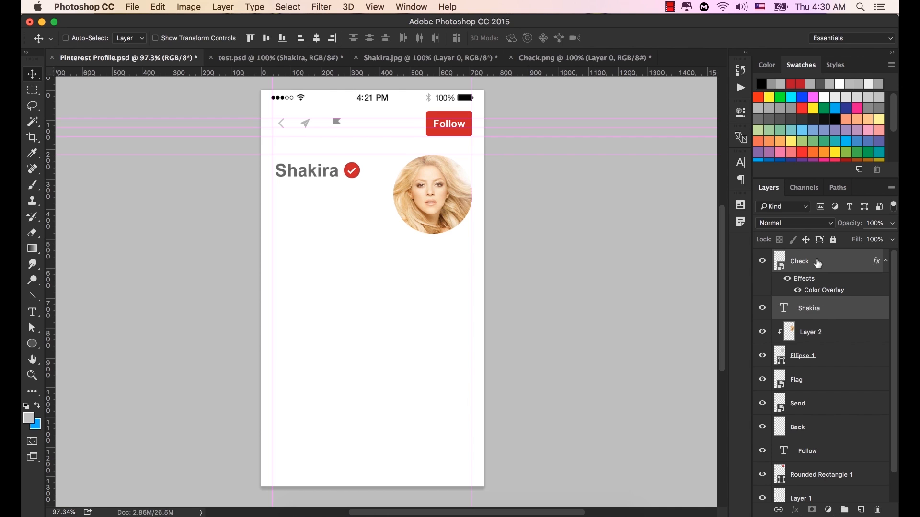
pyautogui.press('Left')
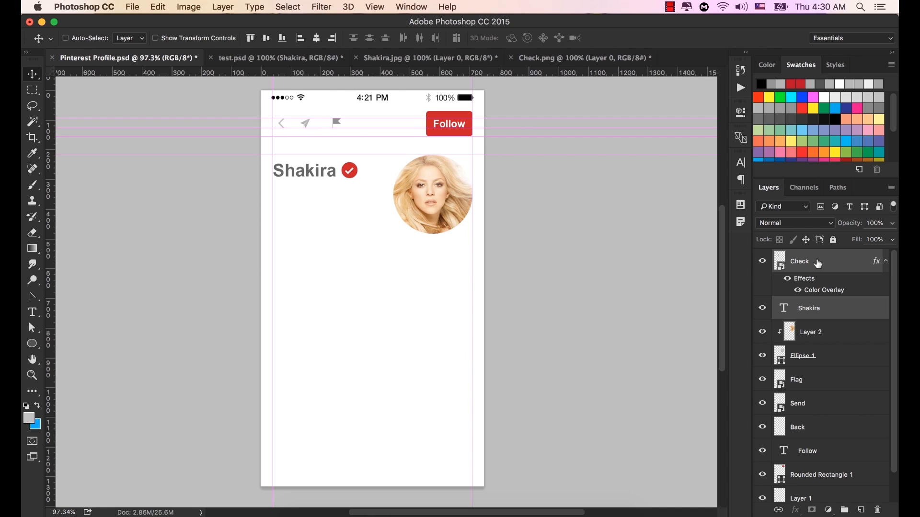
pyautogui.press('Left')
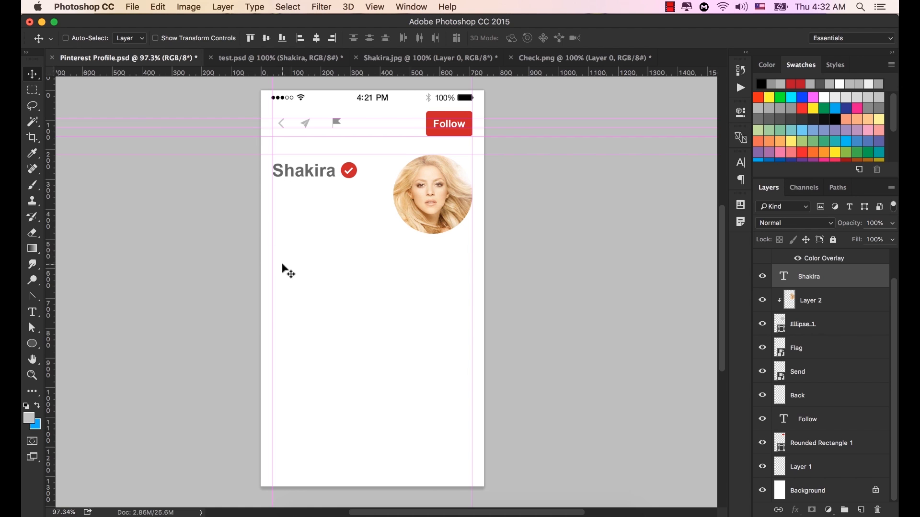
pyautogui.click(32, 312)
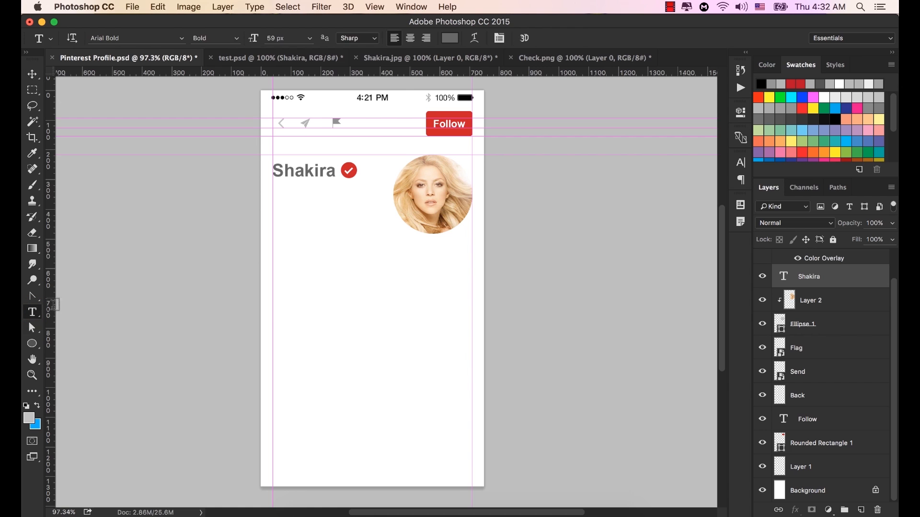
pyautogui.rightClick(30, 312)
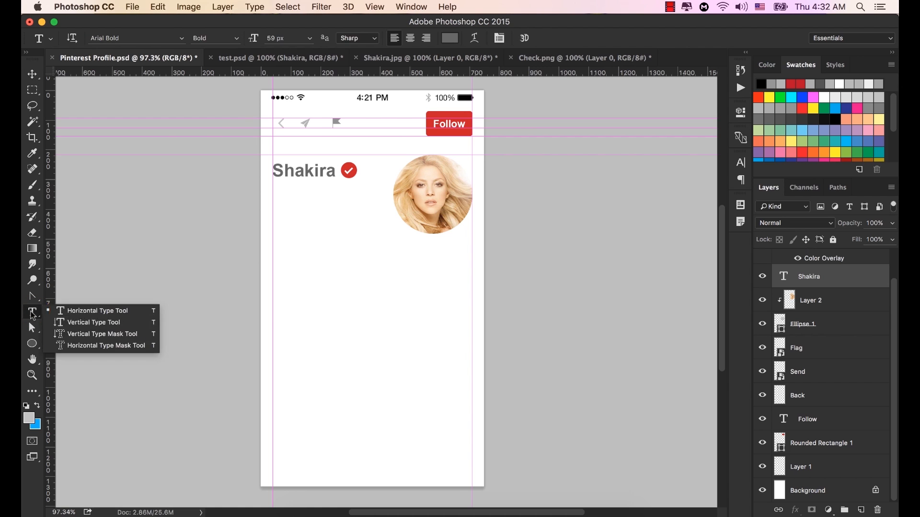
pyautogui.click(34, 312)
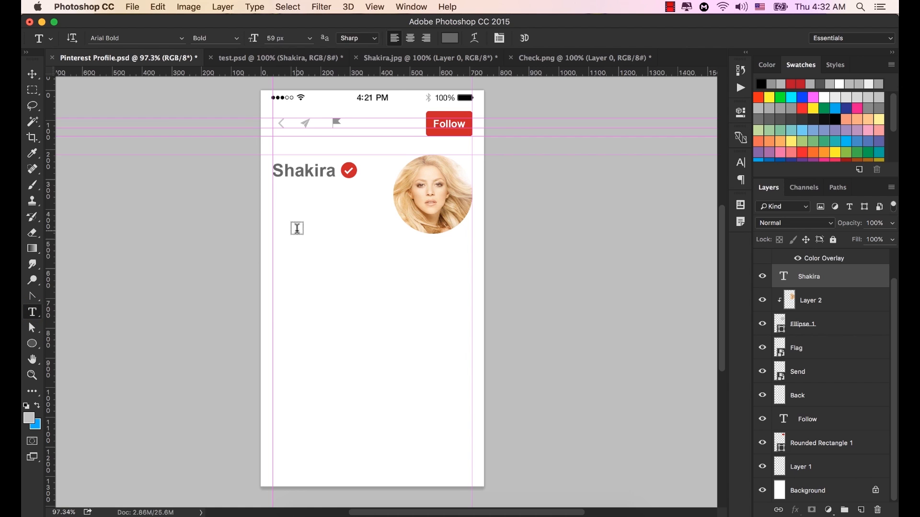
pyautogui.click(276, 192)
pyautogui.moveTo(284, 194); pyautogui.dragTo(386, 262)
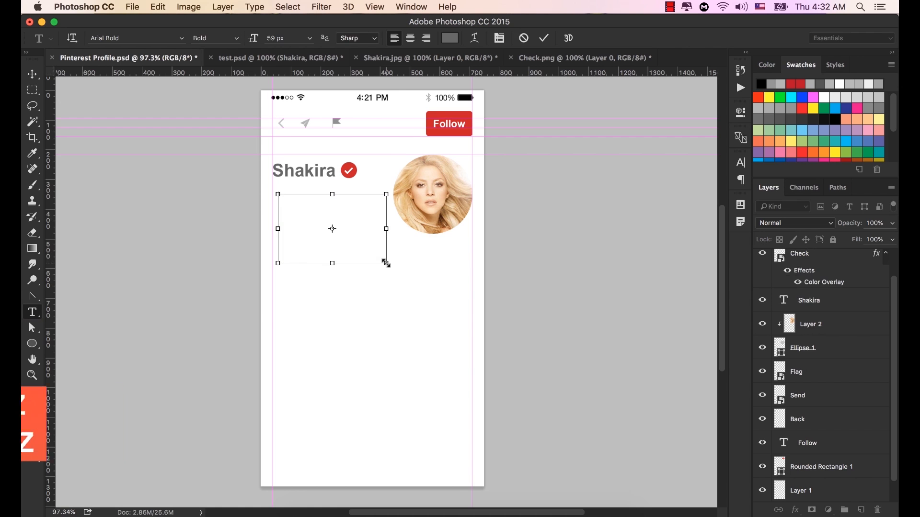
pyautogui.click(525, 41)
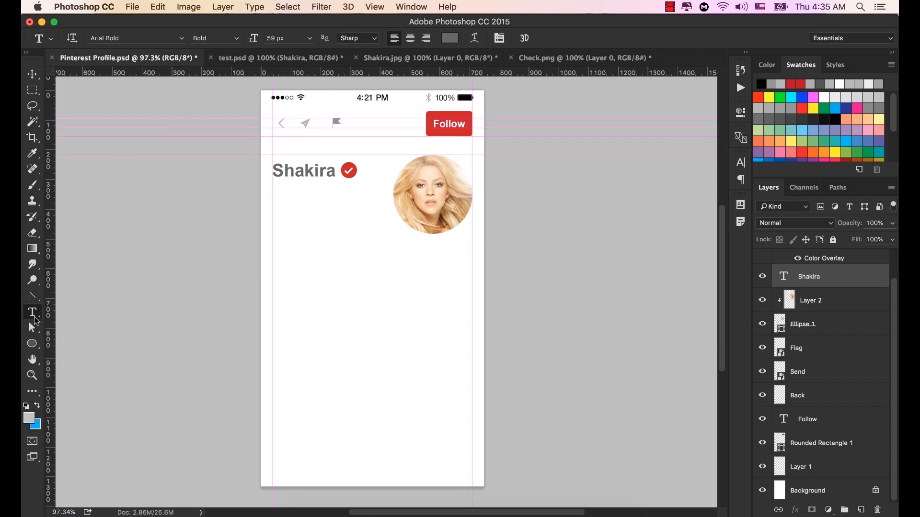
# Draw a horizontal paragraph text box about 334 × 260 px below the name, starting at the left margin guide
pyautogui.click(32, 312)
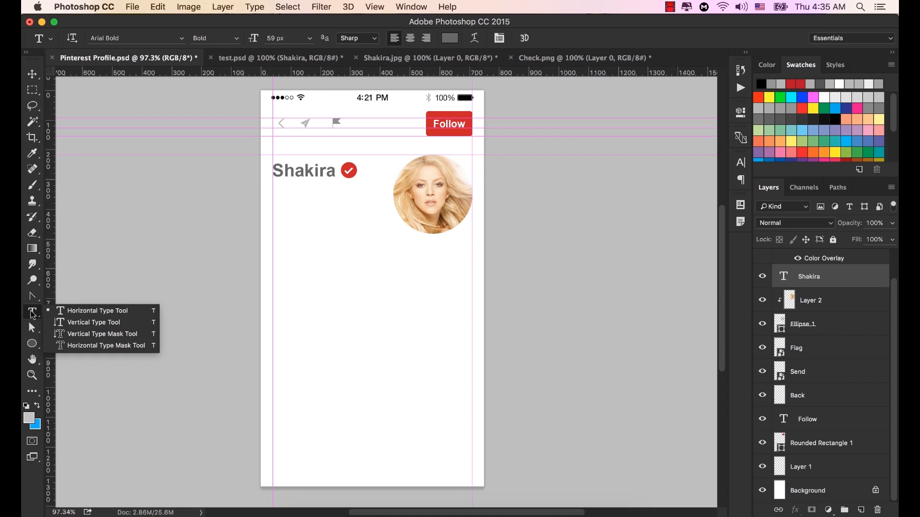
pyautogui.click(67, 311)
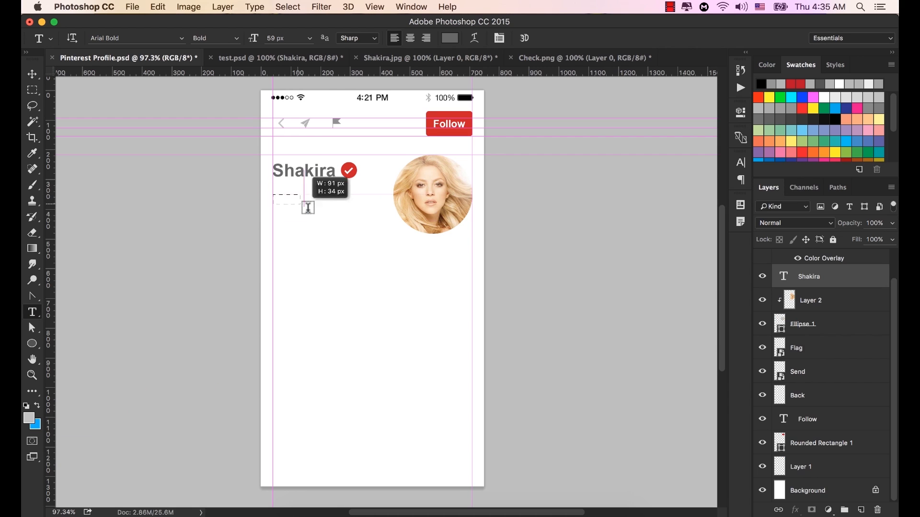
pyautogui.moveTo(335, 227); pyautogui.dragTo(373, 269)
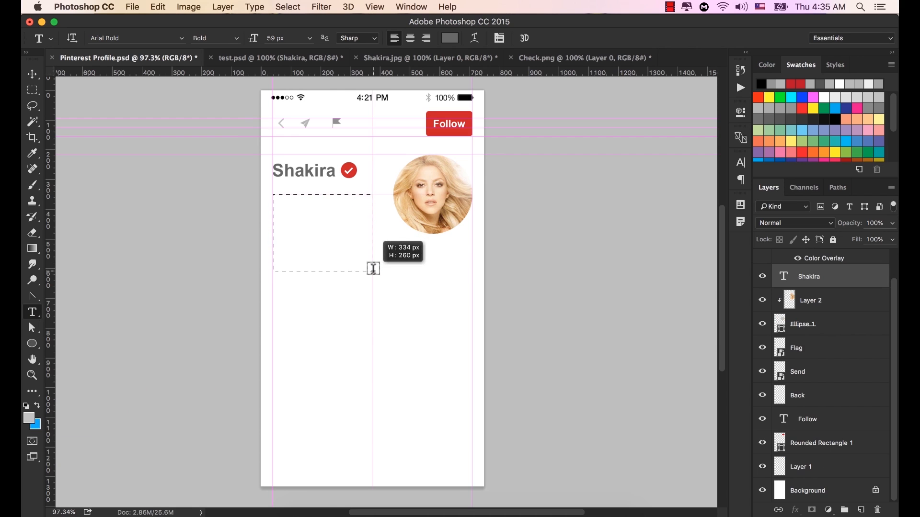
pyautogui.moveTo(374, 269); pyautogui.dragTo(373, 268)
pyautogui.click(338, 228)
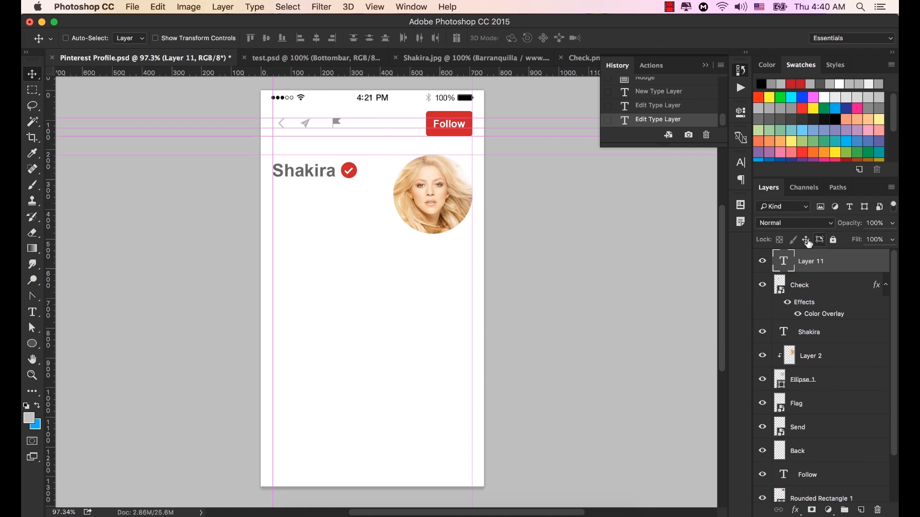
pyautogui.click(784, 263)
pyautogui.click(306, 206)
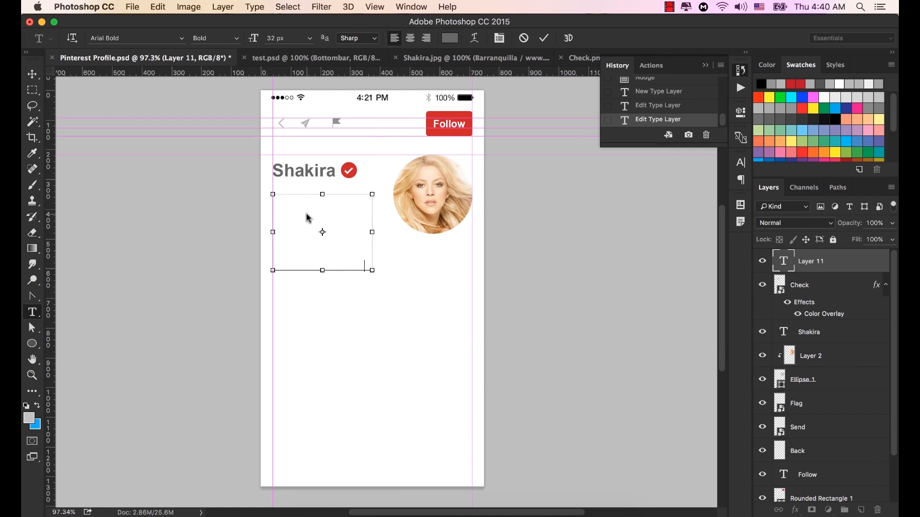
pyautogui.write("Barranquilla / www.shakira.com Welcome to Shakira's Official Pinterest Profile. Bienvenidos al Perfil Oficial de Shakira en Pinterest")
pyautogui.click(543, 37)
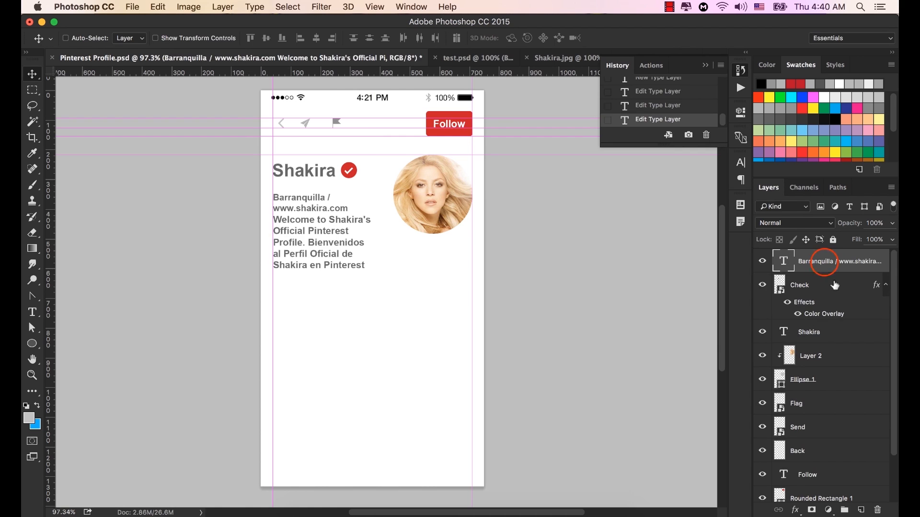
# Nudge the description text layer up until it sits close beneath the Shakira name
pyautogui.click(824, 267)
pyautogui.press('Up')
pyautogui.press('Up')
pyautogui.press('Up')
pyautogui.press('Up')
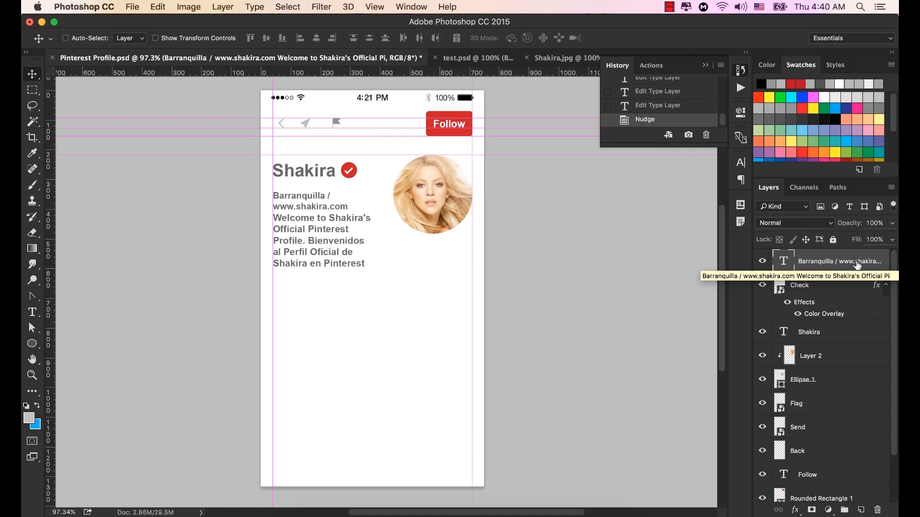
pyautogui.press('Up')
pyautogui.press('Up')
pyautogui.press('Up')
pyautogui.press('Up')
pyautogui.press('Up')
pyautogui.press('Up')
pyautogui.press('Up')
pyautogui.press('Up')
pyautogui.press('Up')
pyautogui.press('Up')
pyautogui.press('Up')
pyautogui.press('Up')
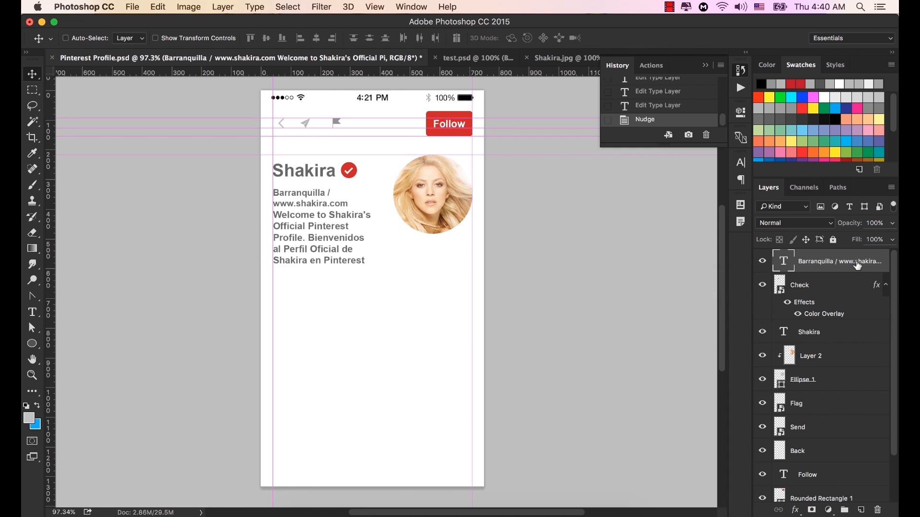
pyautogui.press('Up')
pyautogui.press('Up')
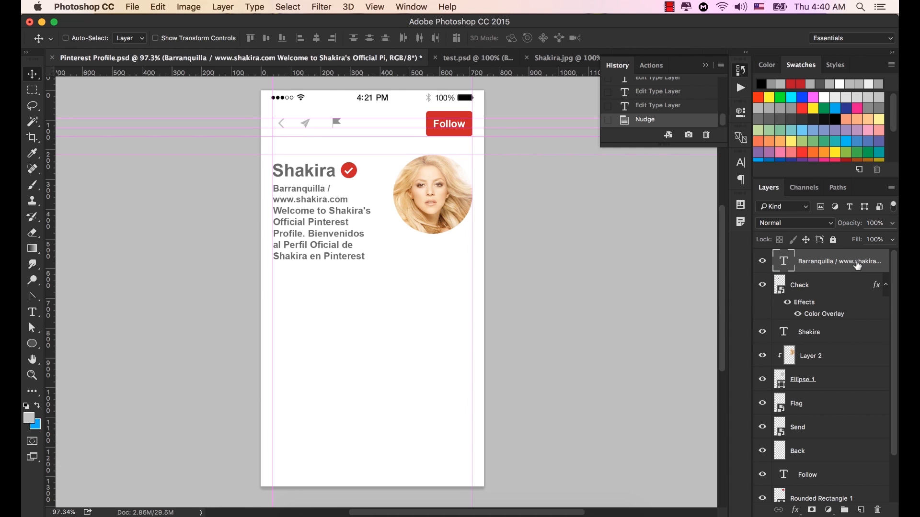
pyautogui.press('Up')
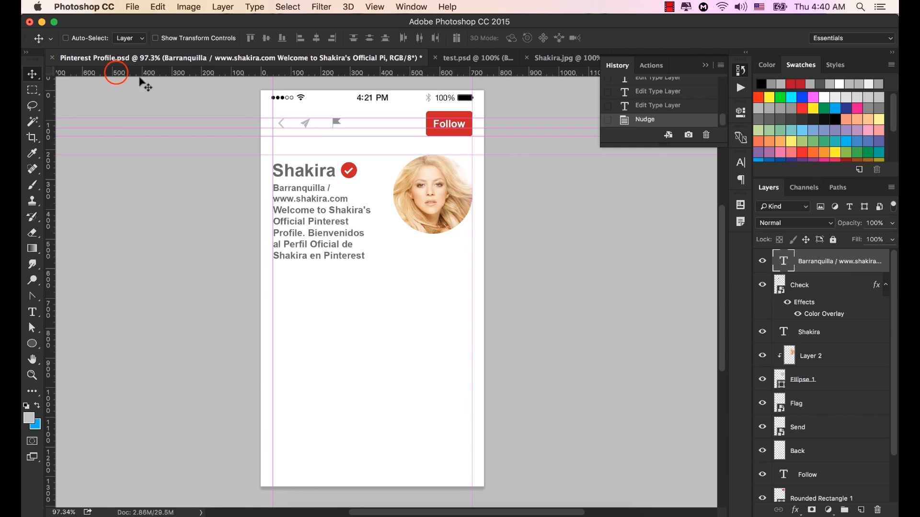
# Add a horizontal guide between the name and the description and adjust it to just above the first description line
pyautogui.moveTo(117, 74); pyautogui.dragTo(129, 190)
pyautogui.scroll(5, 318, 199)
pyautogui.hscroll(2, 376, 183)
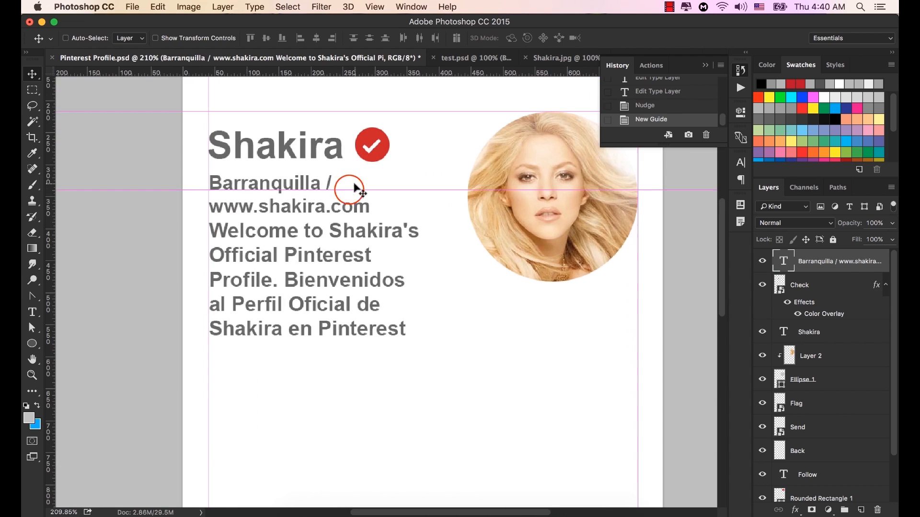
pyautogui.moveTo(354, 189)
pyautogui.mouseDown()
pyautogui.moveTo(353, 164)
pyautogui.moveTo(353, 178)
pyautogui.mouseUp()
pyautogui.scroll(5, 349, 174)
pyautogui.scroll(-5, 354, 186)
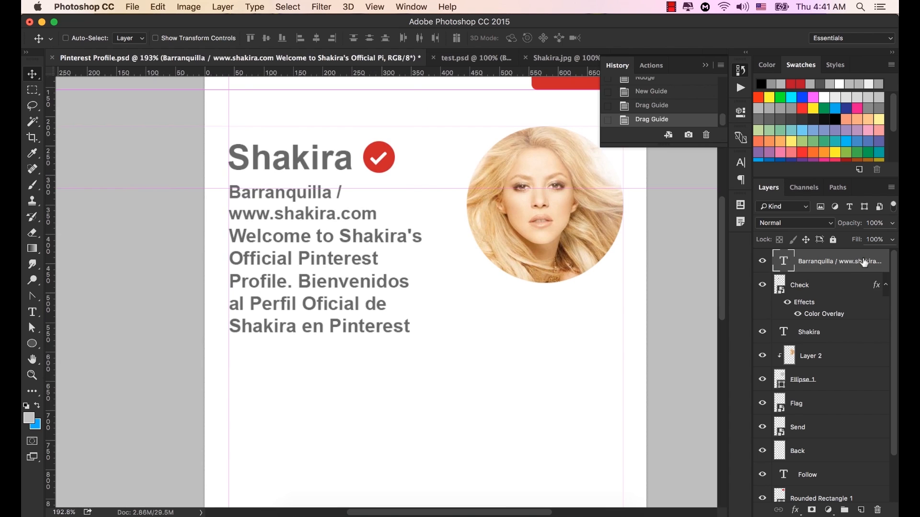
# Nudge the description text down until the top of its first line sits just below the new horizontal guide
pyautogui.press('Down')
pyautogui.press('Down')
pyautogui.press('Down')
pyautogui.press('Down')
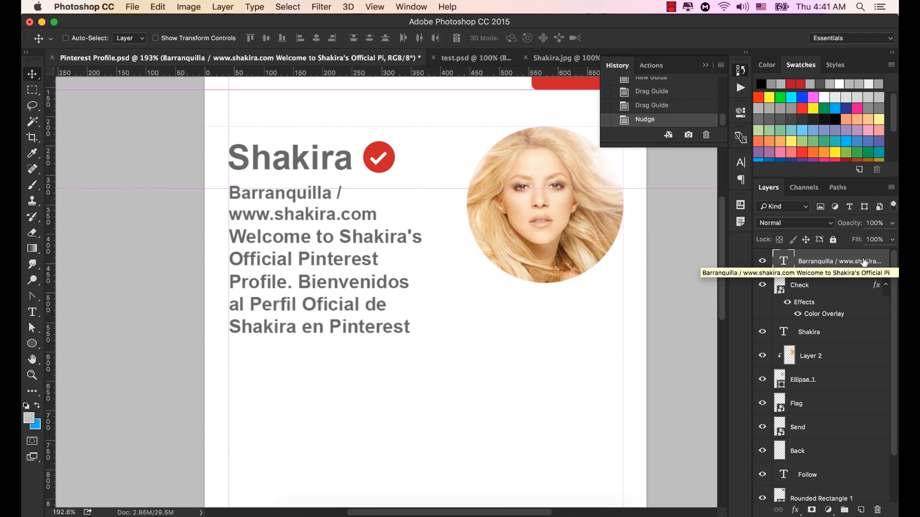
pyautogui.press('Down')
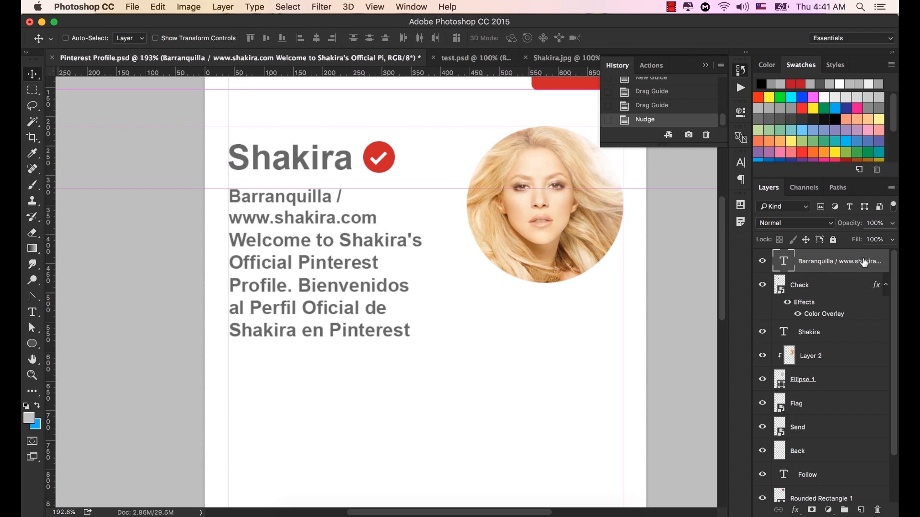
pyautogui.press('Up')
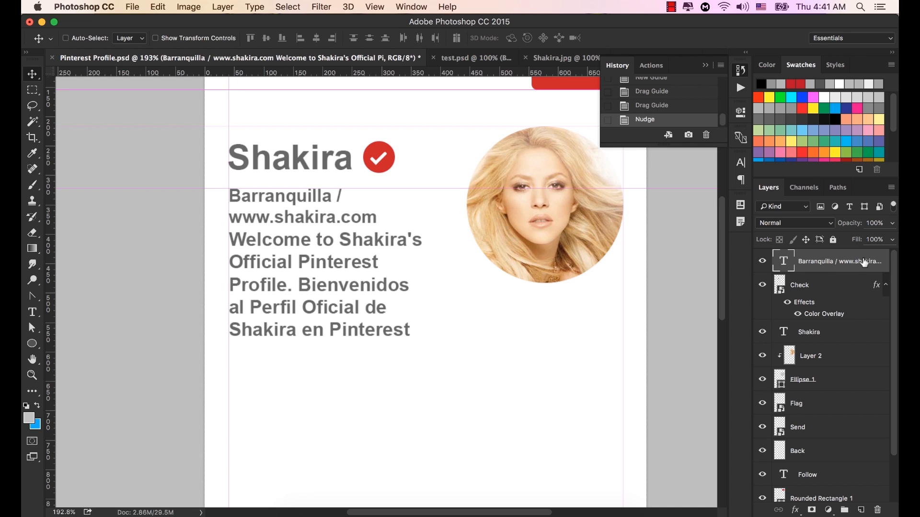
pyautogui.scroll(-10, 434, 207)
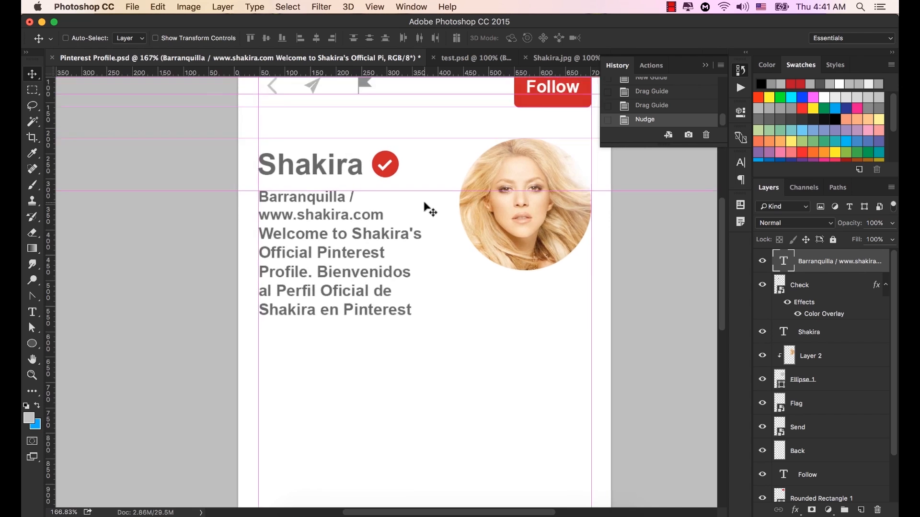
pyautogui.moveTo(440, 258); pyautogui.dragTo(379, 245)
pyautogui.scroll(1, 347, 238)
pyautogui.scroll(2, 349, 243)
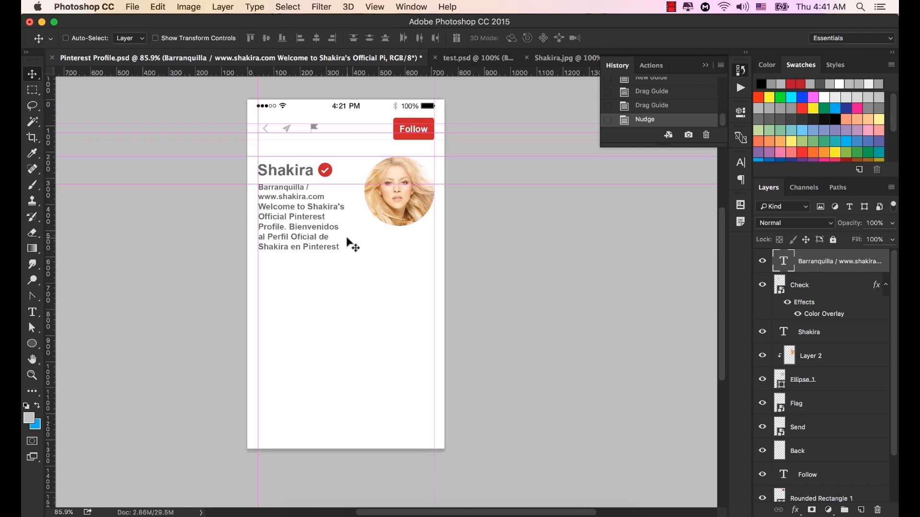